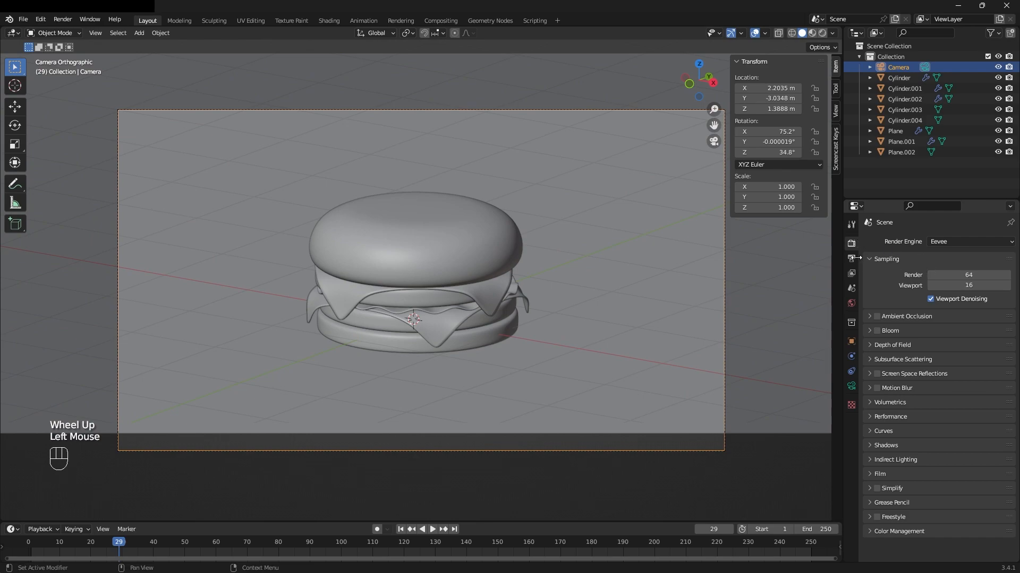
Set the render output's horizontal resolution to 1080 px
click(982, 255)
text(10)
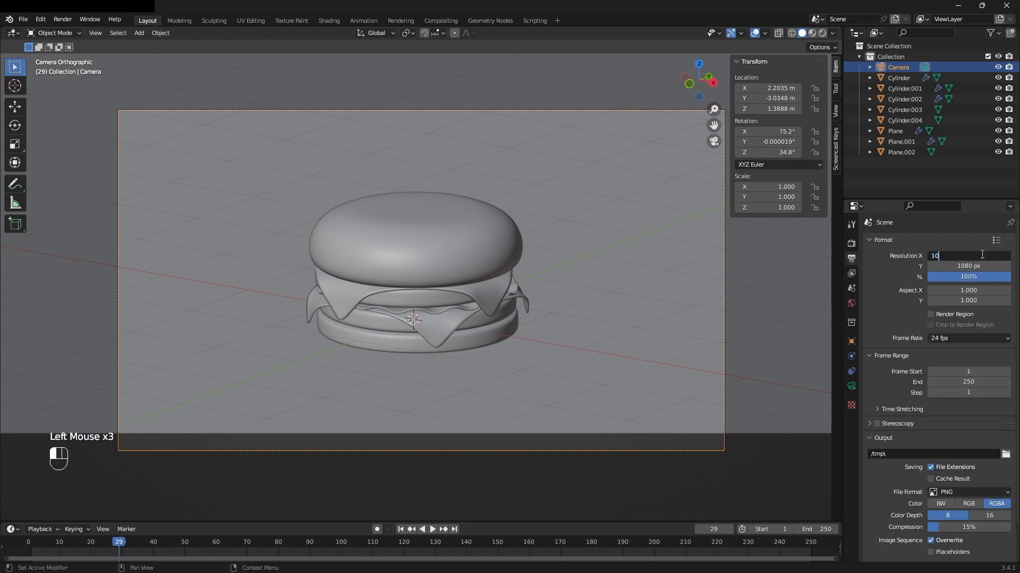
text(80)
key(Return)
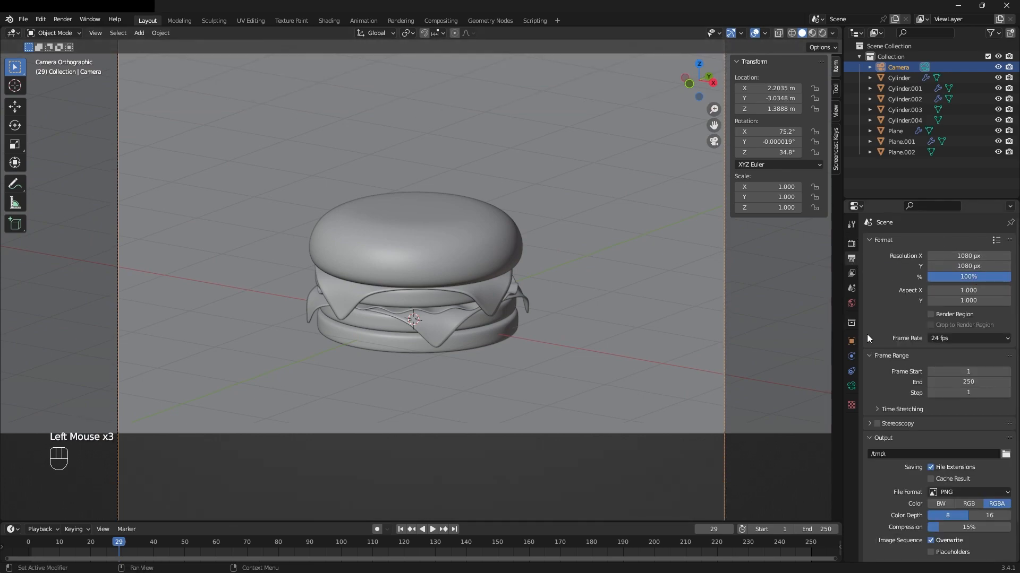
Add a plain axes Empty at the burger's origin
middle_drag(646, 292, 602, 264)
scroll(602, 264, down, 3)
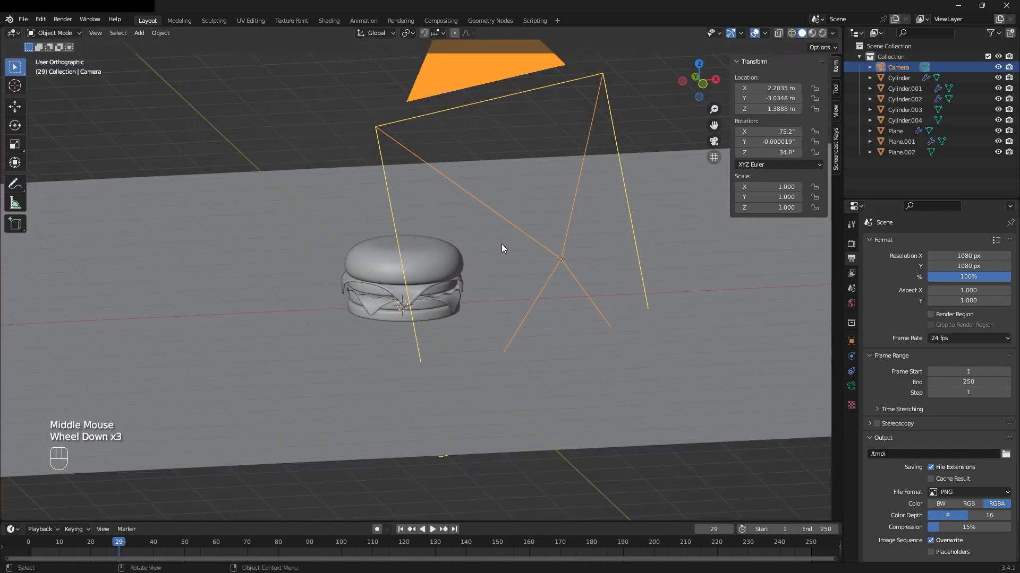
middle_drag(502, 244, 399, 200)
click(460, 240)
key(shift+a)
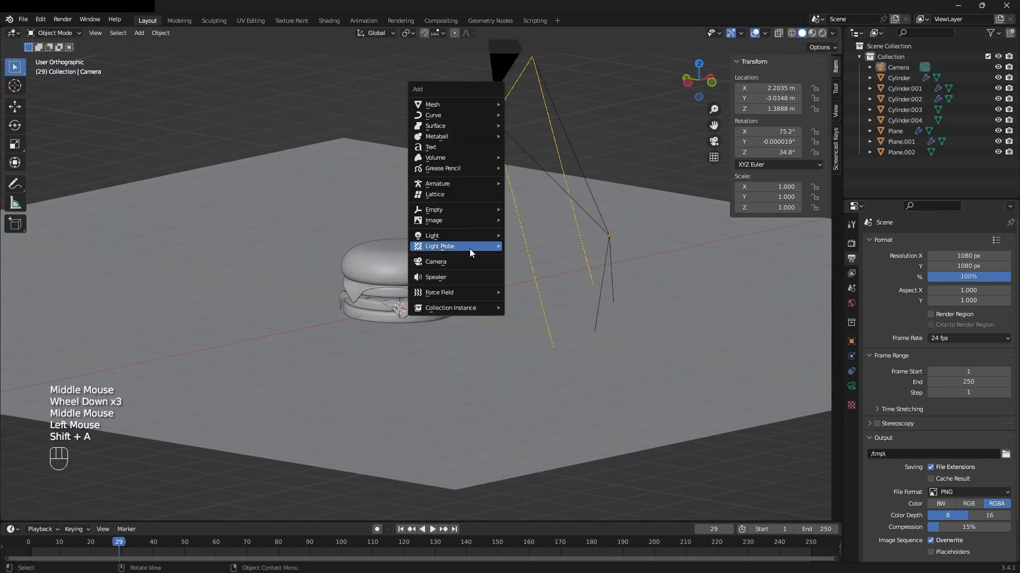
mouse_move(430, 210)
click(565, 209)
Give the camera a Track To constraint with the Empty as its target
click(530, 250)
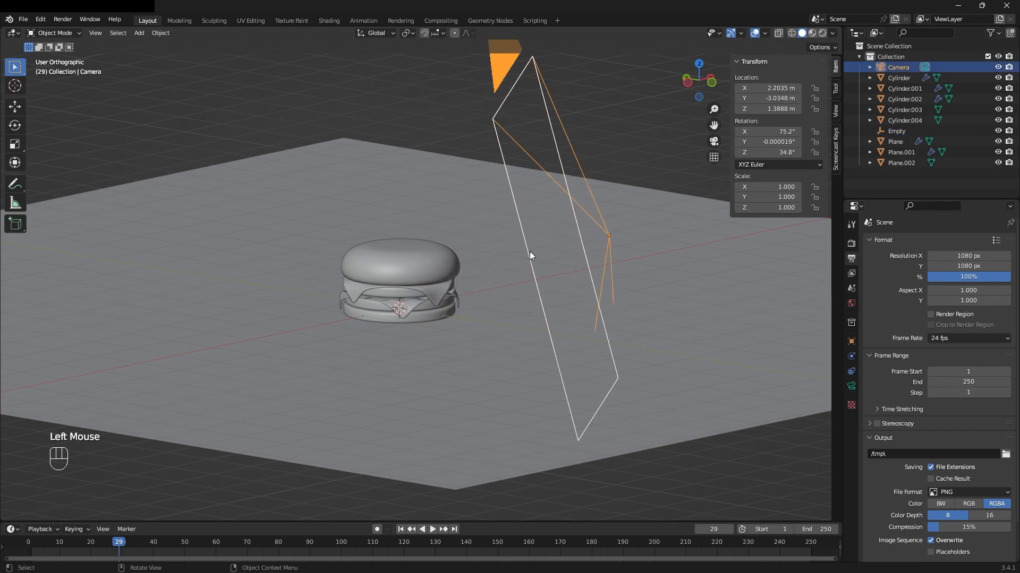
click(851, 357)
click(851, 372)
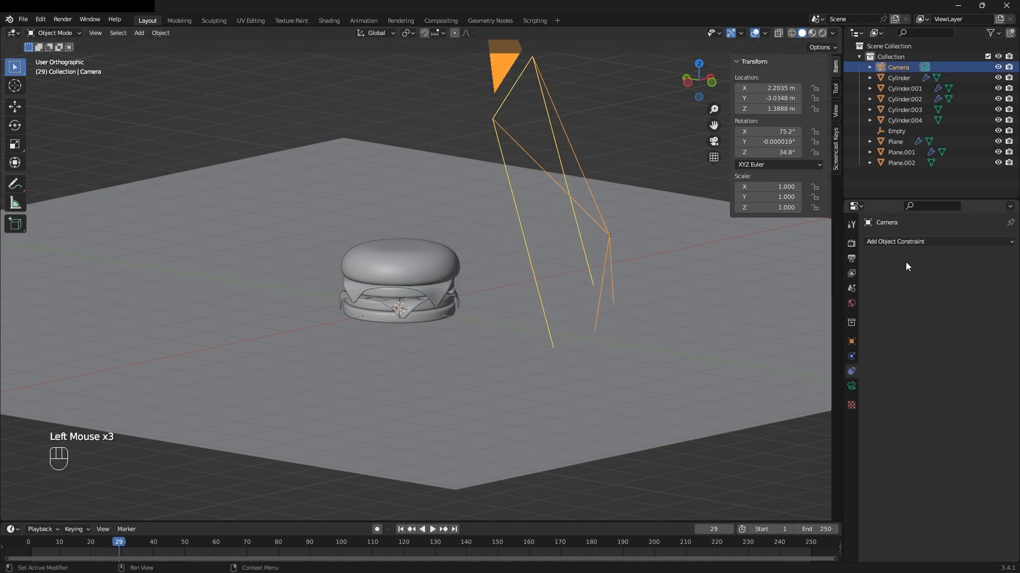
click(911, 243)
click(925, 318)
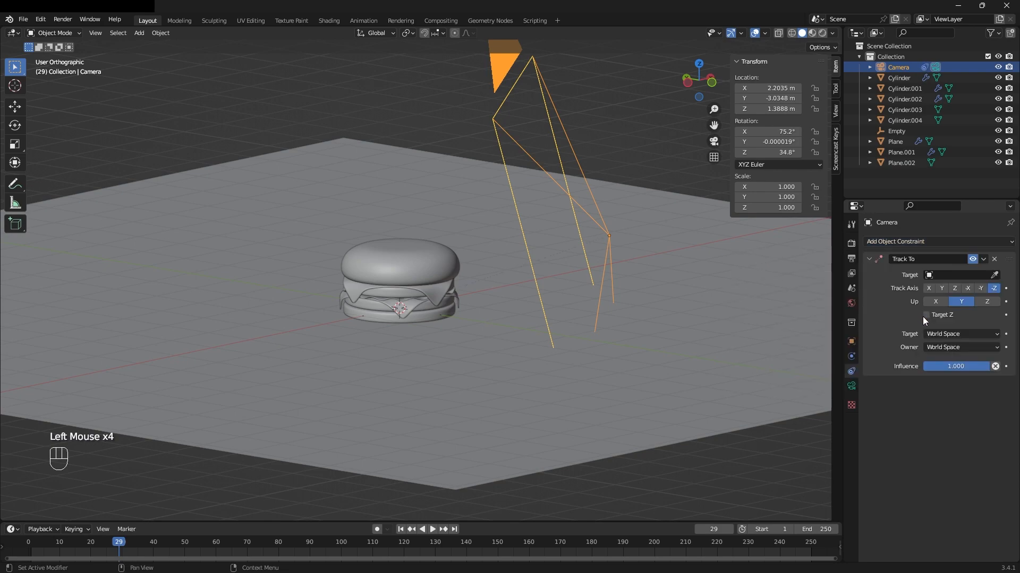
click(994, 275)
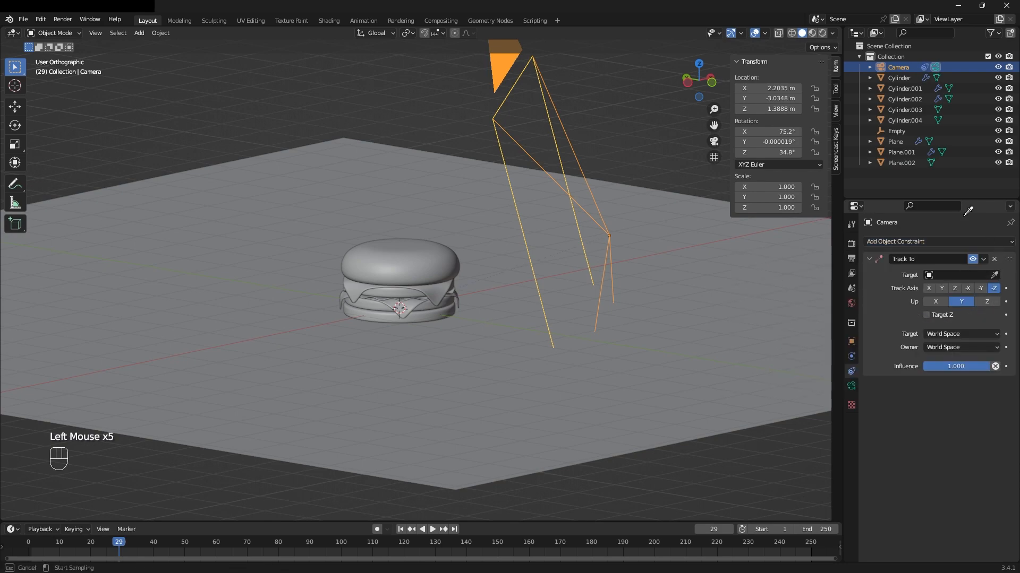
click(910, 131)
Set the camera's orthographic scale to 2.6 while looking through the camera
scroll(716, 272, up, 2)
middle_drag(715, 272, 674, 277)
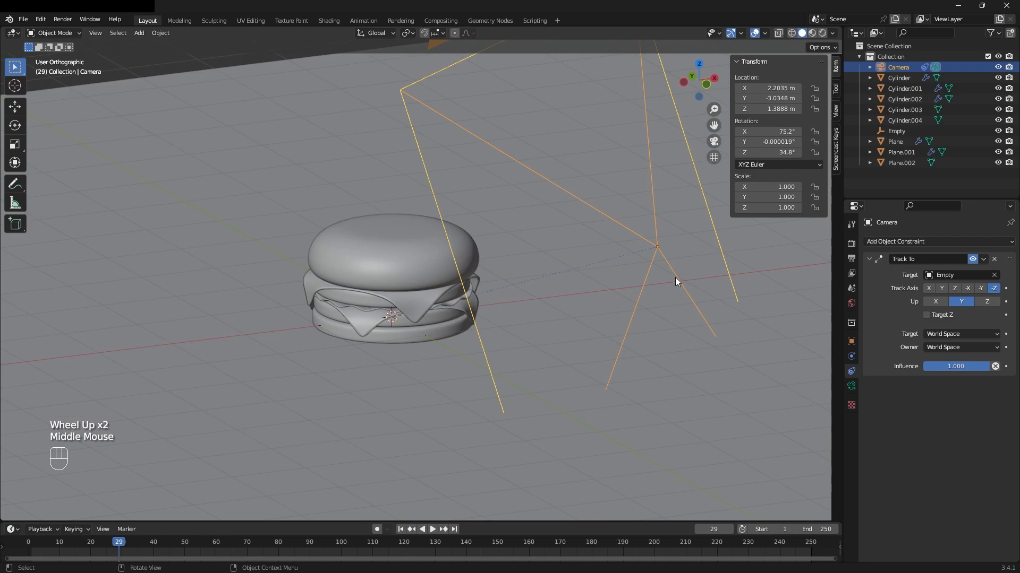
key(KP_0)
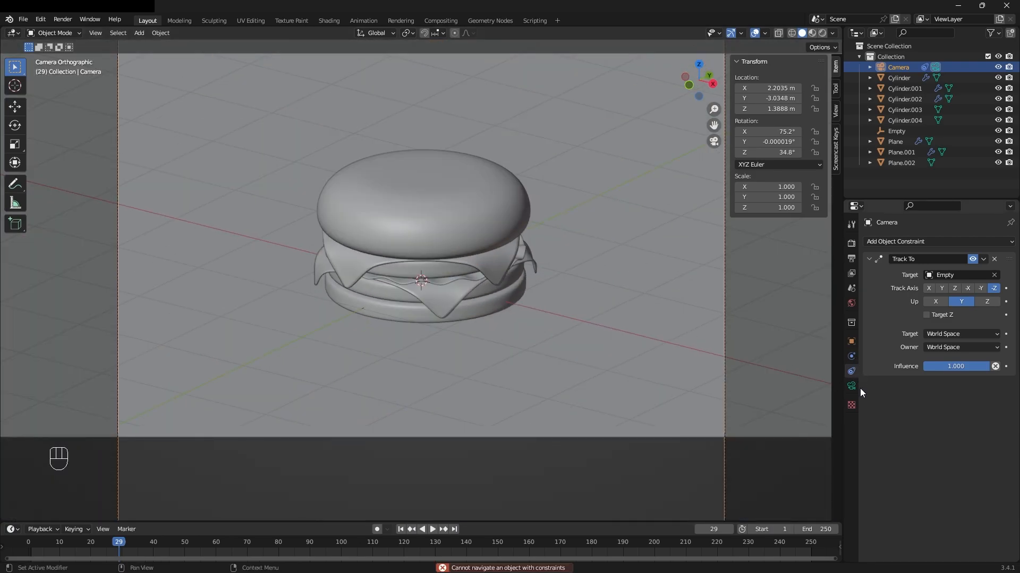
double_click(854, 387)
click(851, 386)
mouse_move(950, 292)
mouse_down()
mouse_move(902, 292)
mouse_move(951, 291)
mouse_up()
shift+scroll(684, 268, down, 3)
Lower the camera's Z location to 1.0888 m
double_click(834, 69)
click(833, 69)
drag(766, 110, 742, 110)
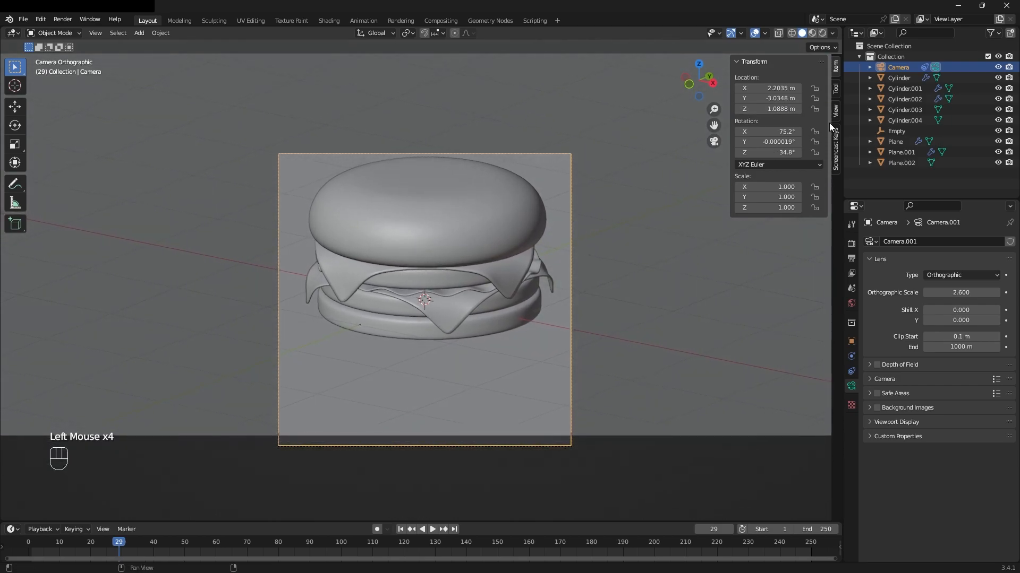
Raise the Empty along the Z axis to about 0.098 m
click(897, 129)
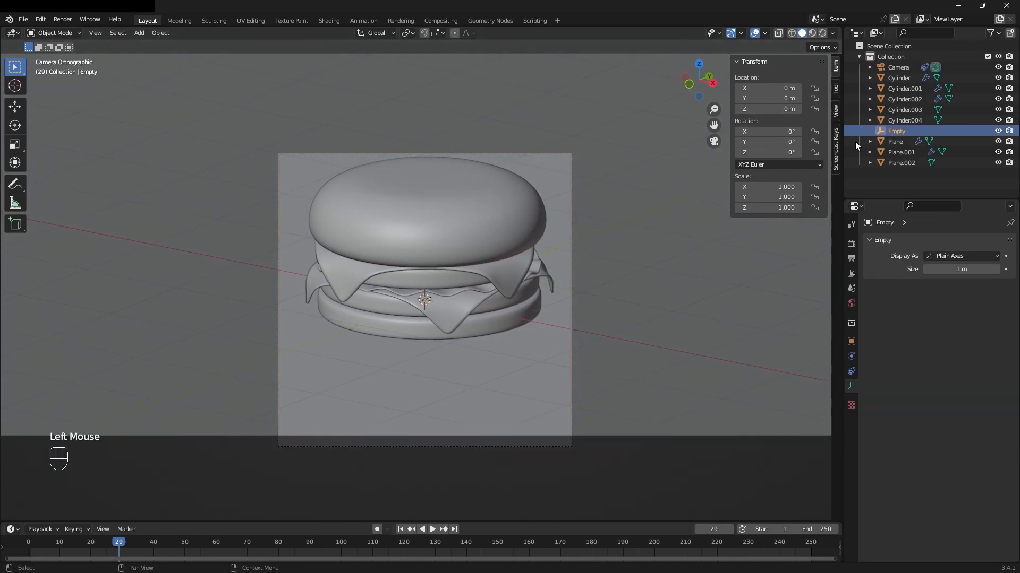
click(13, 109)
drag(430, 266, 431, 249)
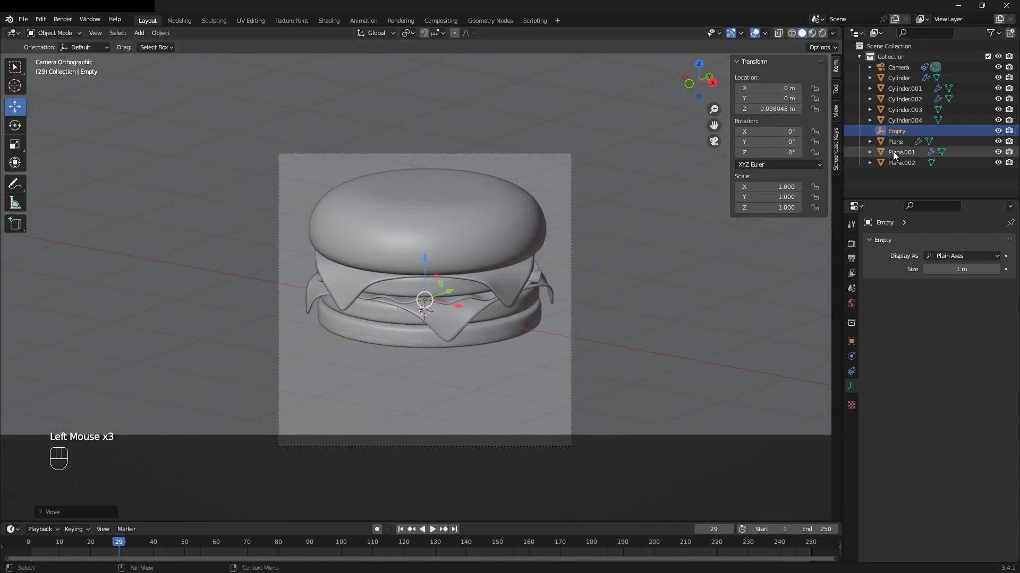
Raise the camera's Z location to 1.5588 m
click(897, 67)
drag(771, 109, 771, 108)
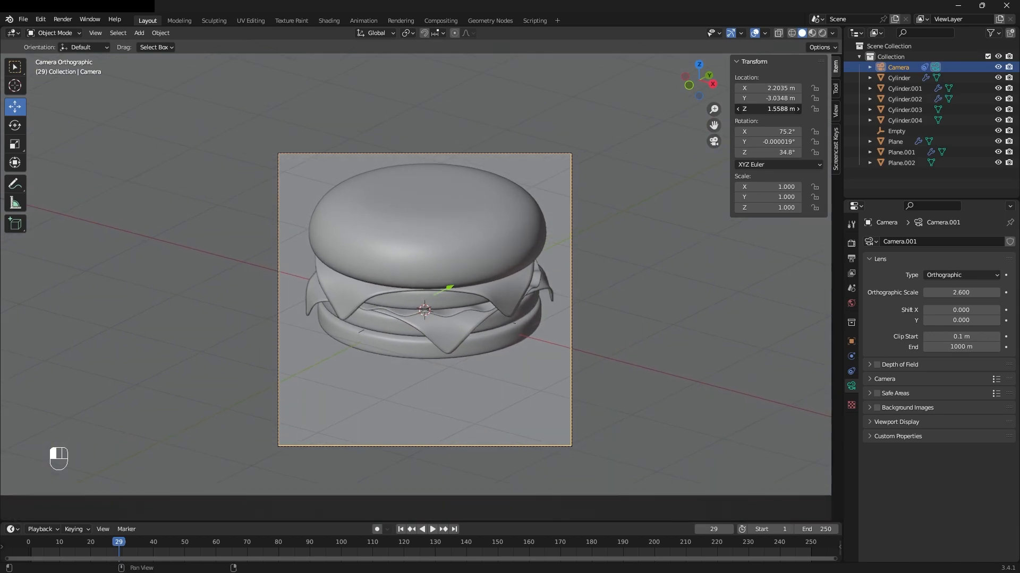
click(896, 123)
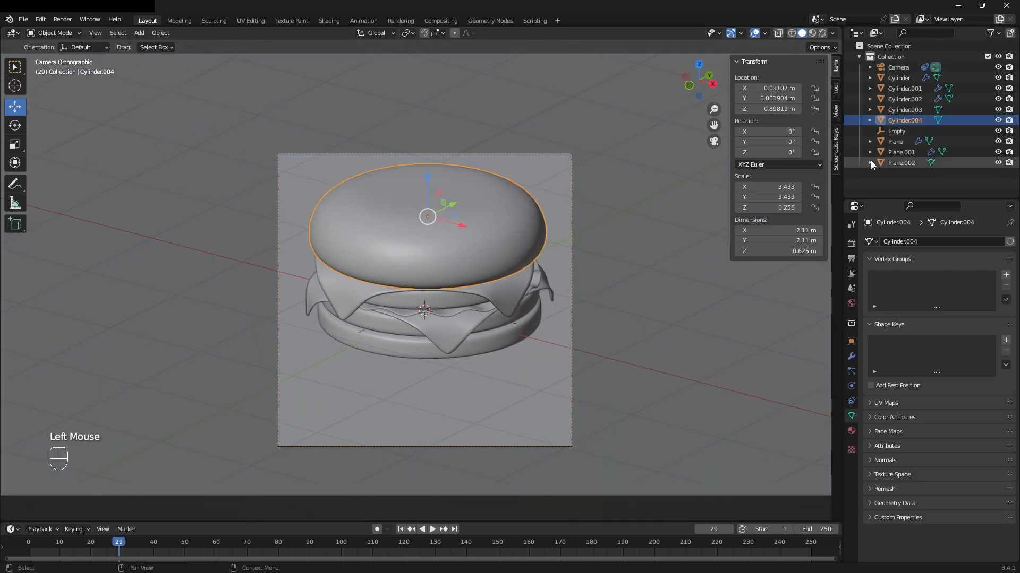
Raise the Empty farther along Z to centre the burger in the camera frame, and save the file
click(896, 130)
drag(425, 262, 429, 234)
key(ctrl+z)
click(662, 282)
scroll(530, 233, down, 3)
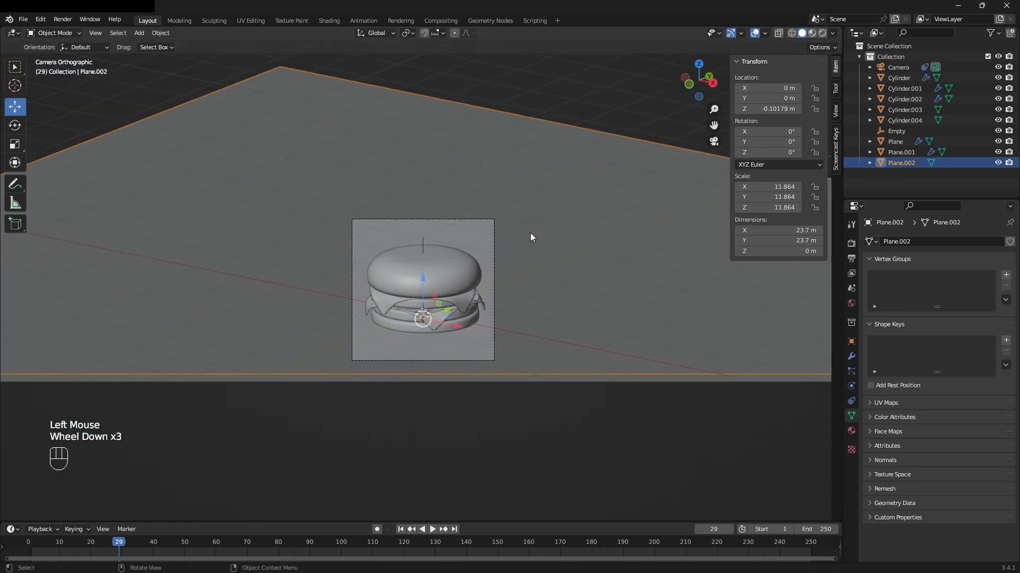
click(577, 70)
key(ctrl+s)
Set the render engine to Cycles with GPU Compute as the device, and save the file
click(851, 243)
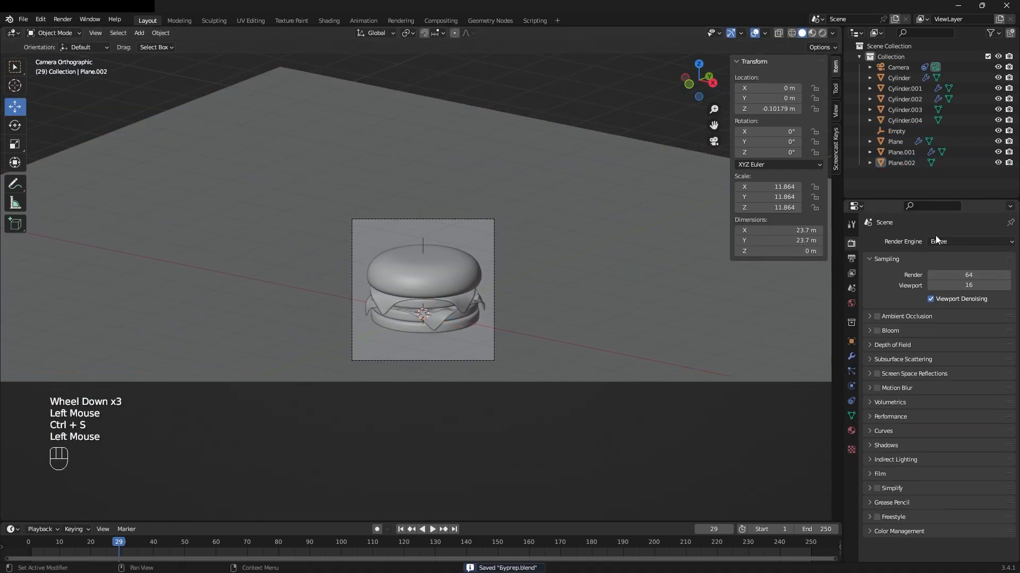
click(935, 240)
click(949, 273)
click(964, 266)
click(948, 293)
key(ctrl+s)
Split the 3D viewport into two side-by-side views and hide the sidebar and toolbar in the enlarged camera view
drag(1, 33, 413, 96)
scroll(616, 245, up, 4)
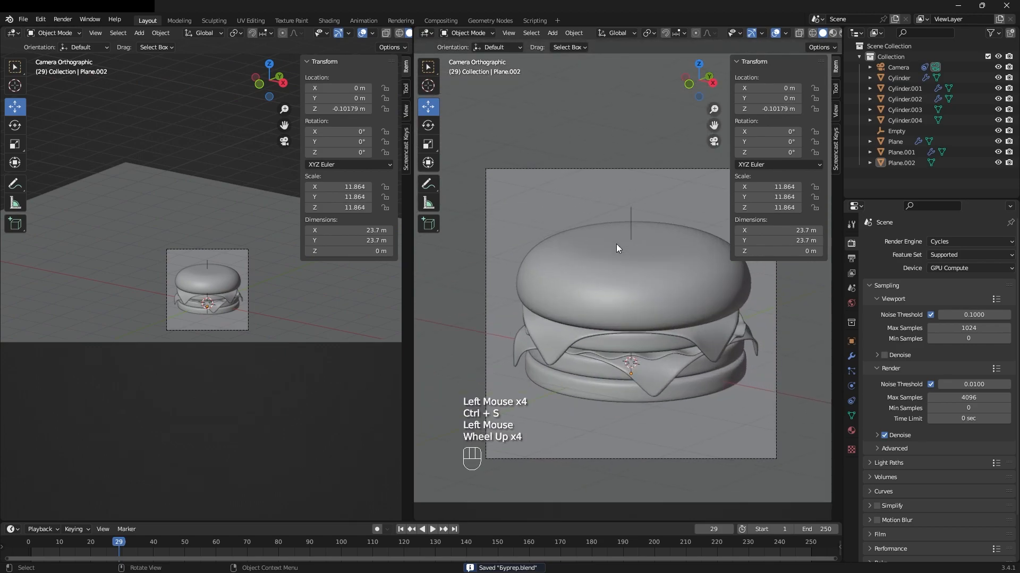
key(n)
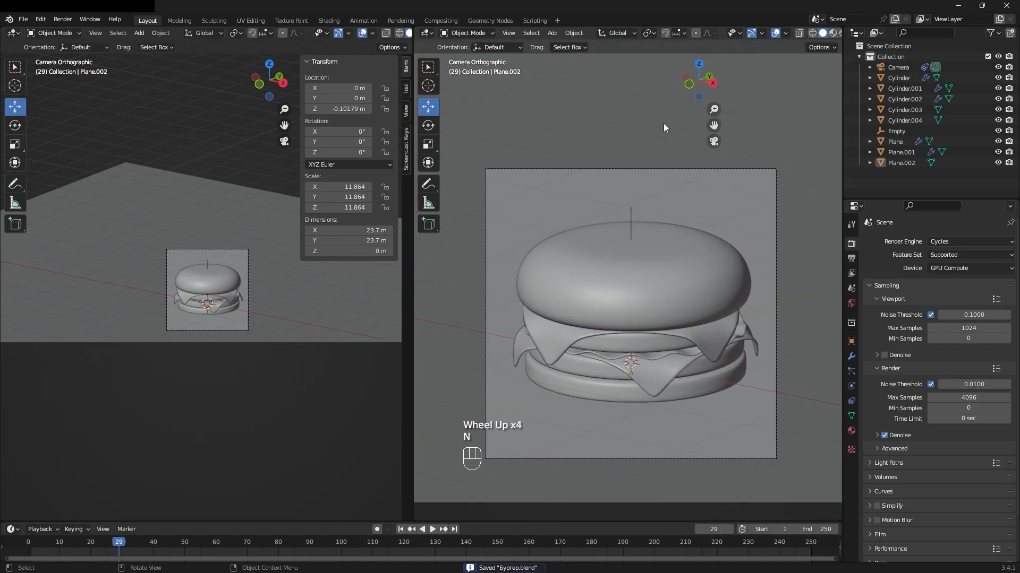
key(t)
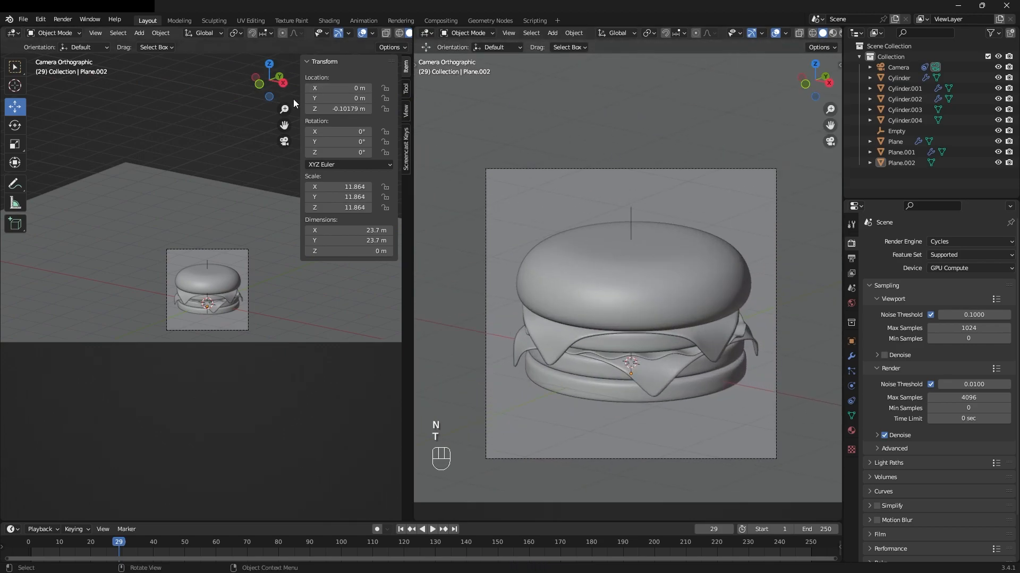
scroll(621, 151, up, 1)
mouse_move(621, 152)
shift+middle_down()
mouse_move(603, 152)
mouse_move(606, 138)
shift+middle_up()
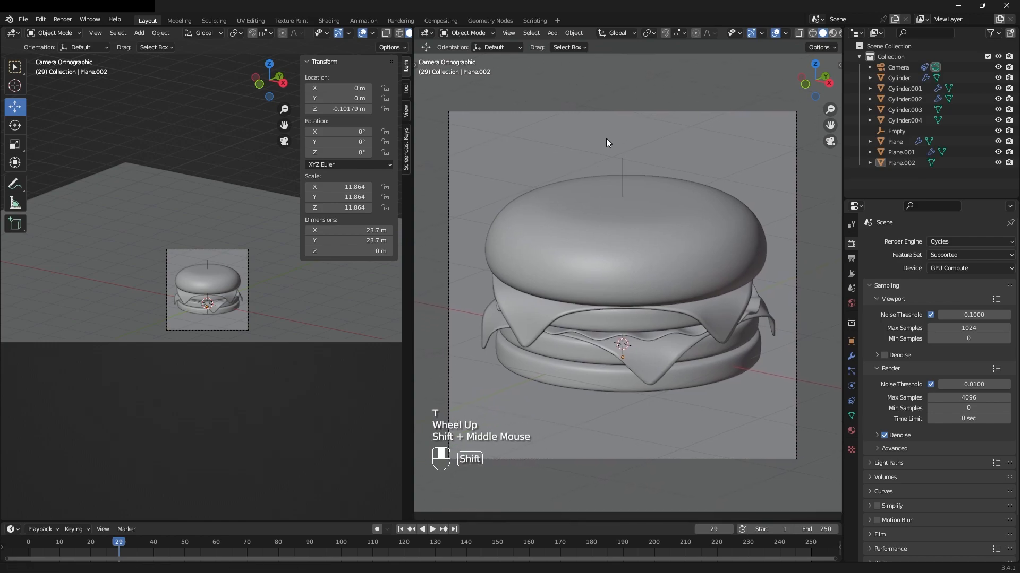
Turn the smaller view into a Shader Editor showing the World nodes, and save the file
click(12, 33)
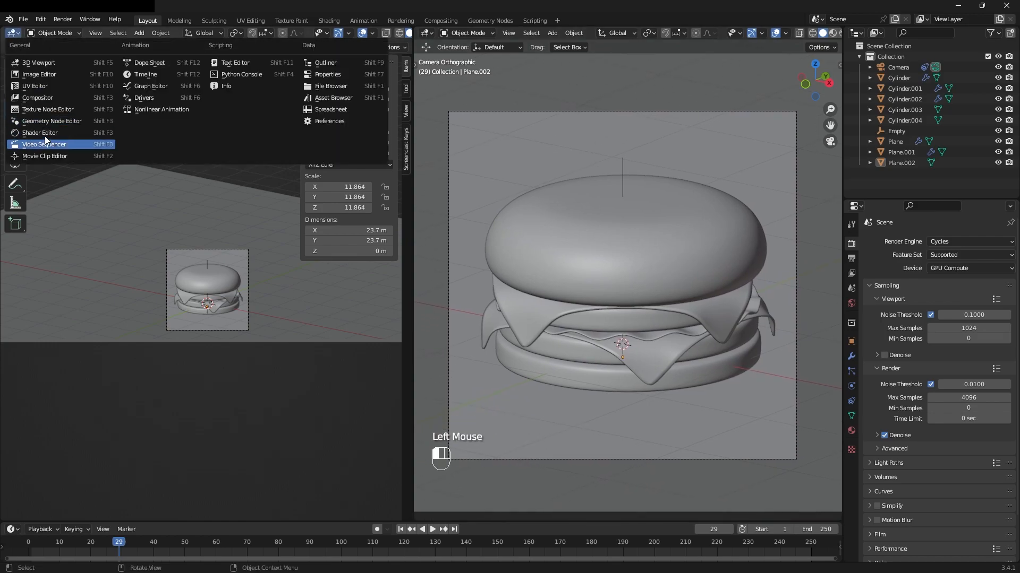
click(43, 130)
click(46, 34)
click(41, 55)
scroll(140, 257, up, 1)
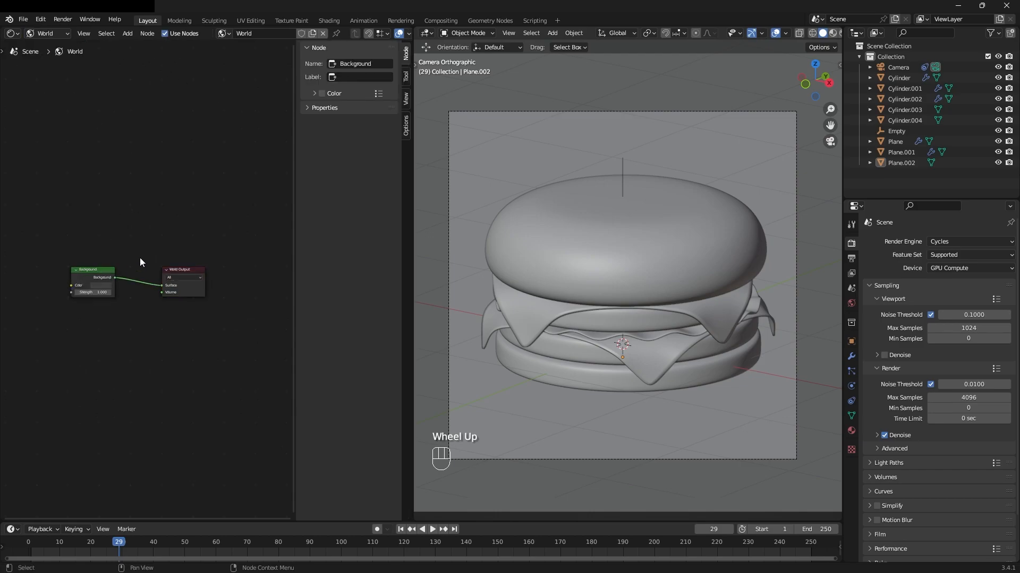
scroll(203, 231, up, 6)
key(ctrl+s)
Add a Texture Coordinate node in front of the World's Background node
drag(46, 259, 129, 261)
shift+middle_drag(110, 215, 220, 220)
key(shift+a)
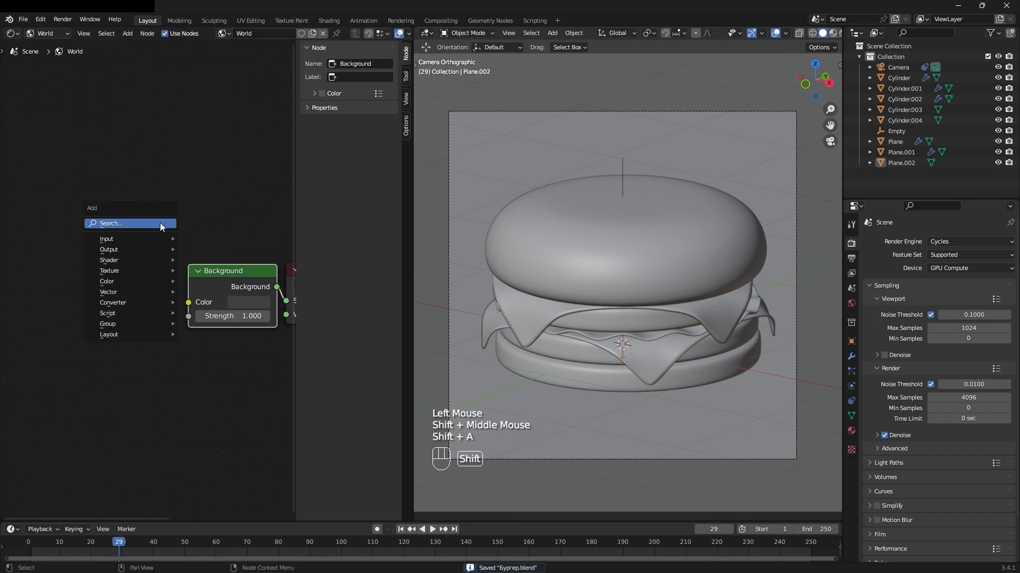
text(coe)
key(BackSpace)
text(ord)
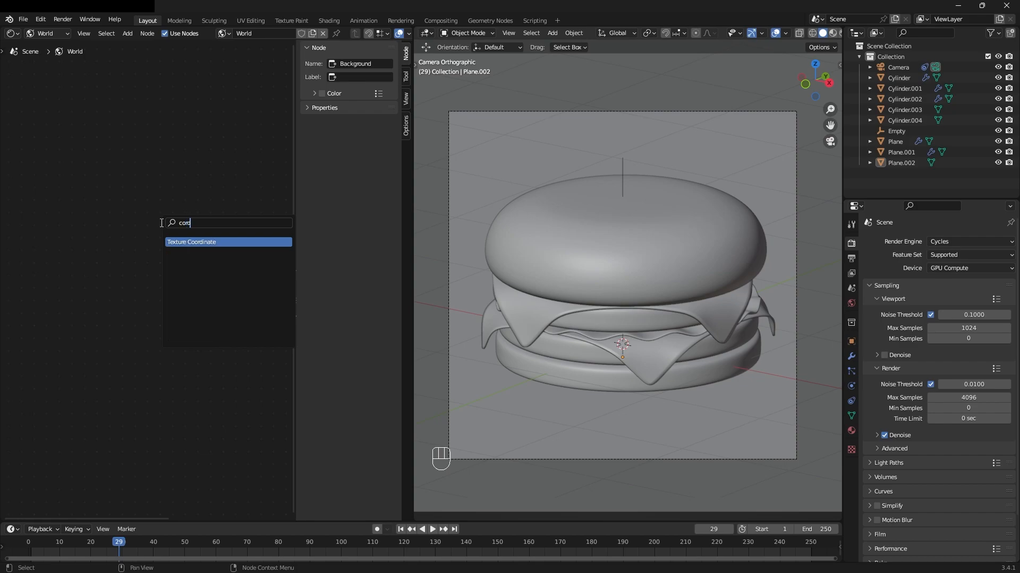
key(Return)
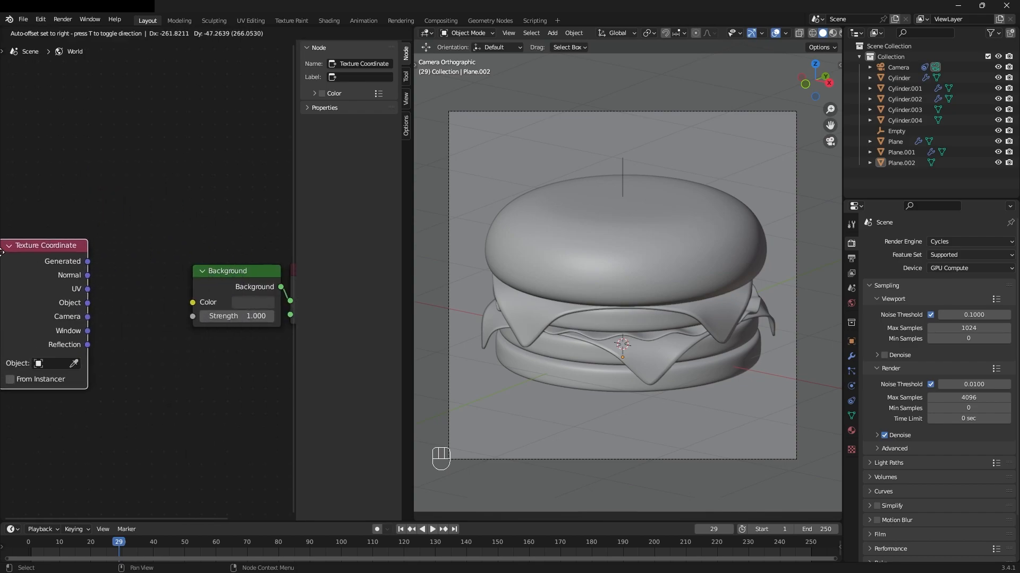
click(28, 239)
Move the Texture Coordinate node farther from the Background node to make room between them
scroll(204, 283, down, 1)
scroll(204, 283, down, 5)
middle_drag(204, 283, 186, 289)
click(177, 252)
drag(105, 263, 74, 255)
click(109, 252)
Add a Mapping node and connect the Texture Coordinate's Generated output to its Vector input
key(shift+a)
click(150, 257)
text(m)
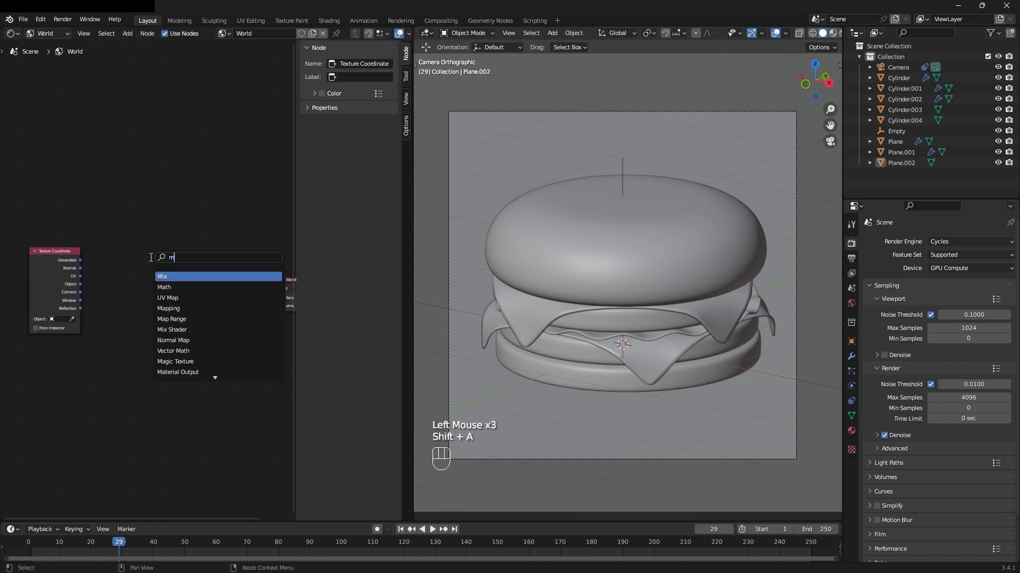
text(app)
key(Return)
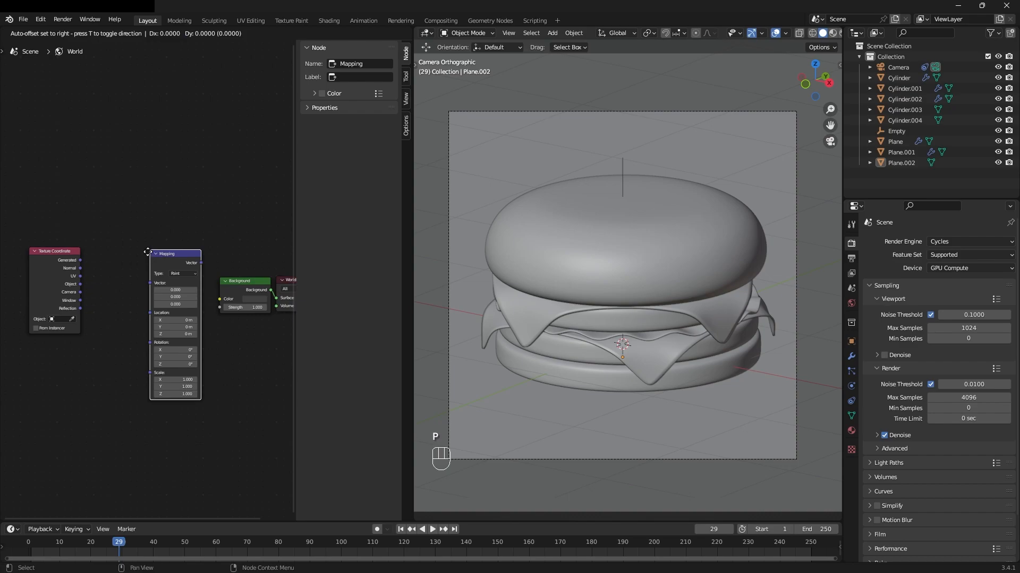
click(90, 252)
drag(81, 260, 92, 278)
Add an Environment Texture node between the Mapping and Background nodes
scroll(193, 280, up, 1)
middle_drag(194, 263, 186, 268)
click(178, 253)
key(shift+a)
text(tex)
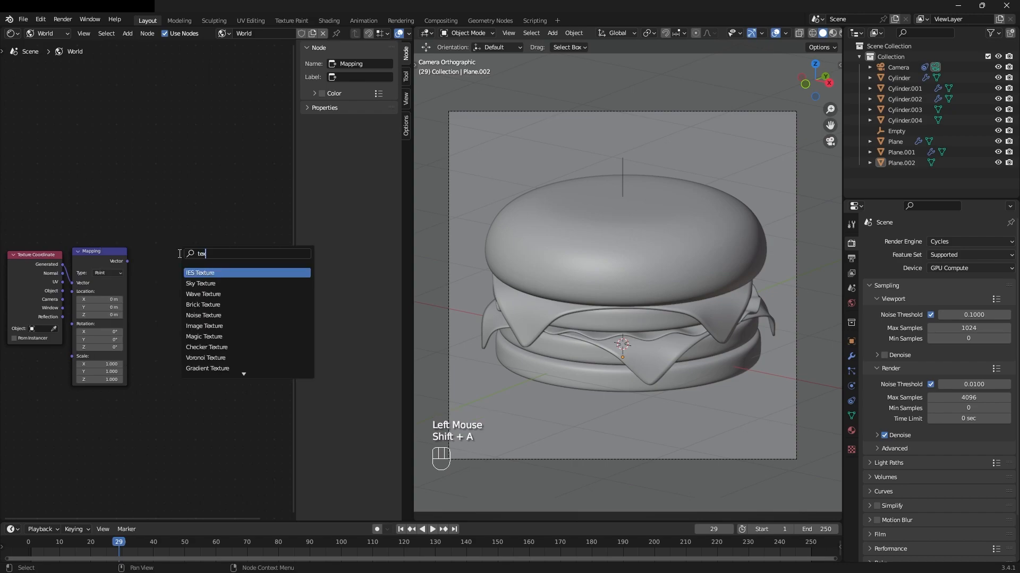
scroll(213, 316, down, 10)
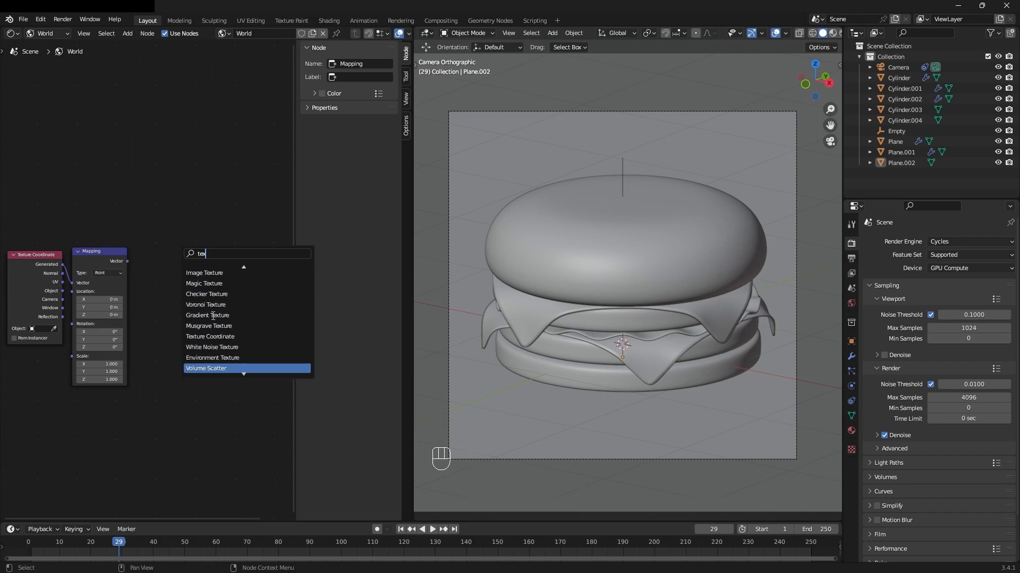
scroll(213, 315, up, 1)
key(Return)
click(157, 339)
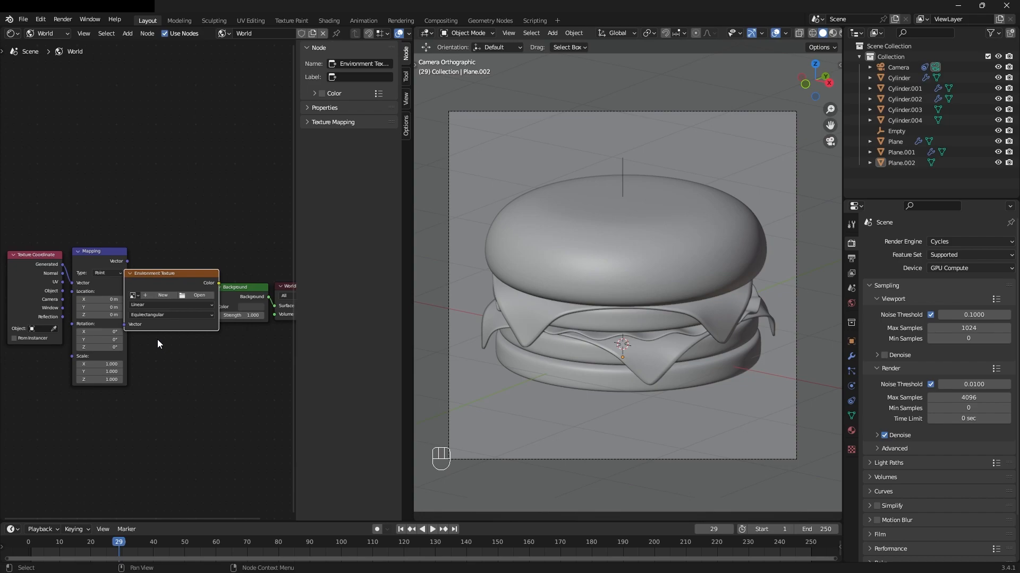
Space out the nodes, then link Mapping's Vector to the Environment Texture's Vector and its Color to the Background's Color
drag(39, 215, 98, 308)
drag(88, 251, 66, 256)
drag(162, 250, 178, 321)
drag(170, 273, 113, 323)
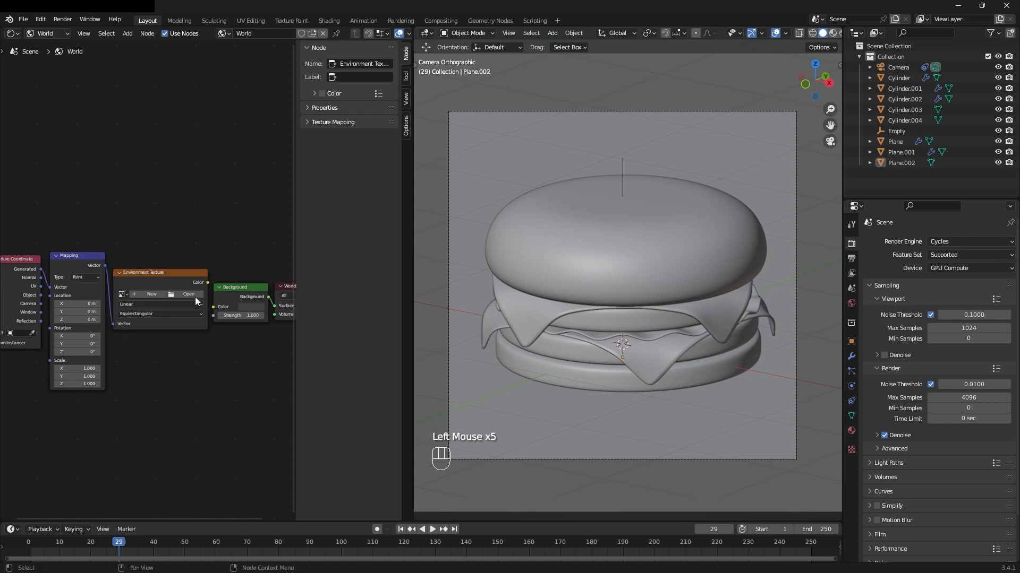
drag(208, 284, 214, 308)
Load sunset.exr from Blender's 3.4/datafiles/studiolights/world folder into the Environment Texture node
click(186, 295)
double_click(388, 314)
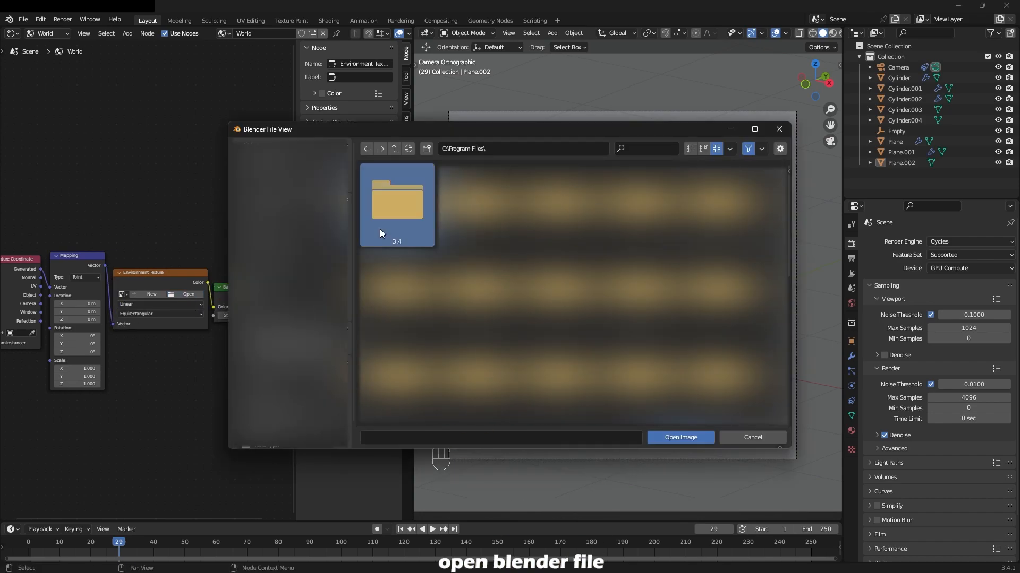
double_click(410, 231)
double_click(410, 232)
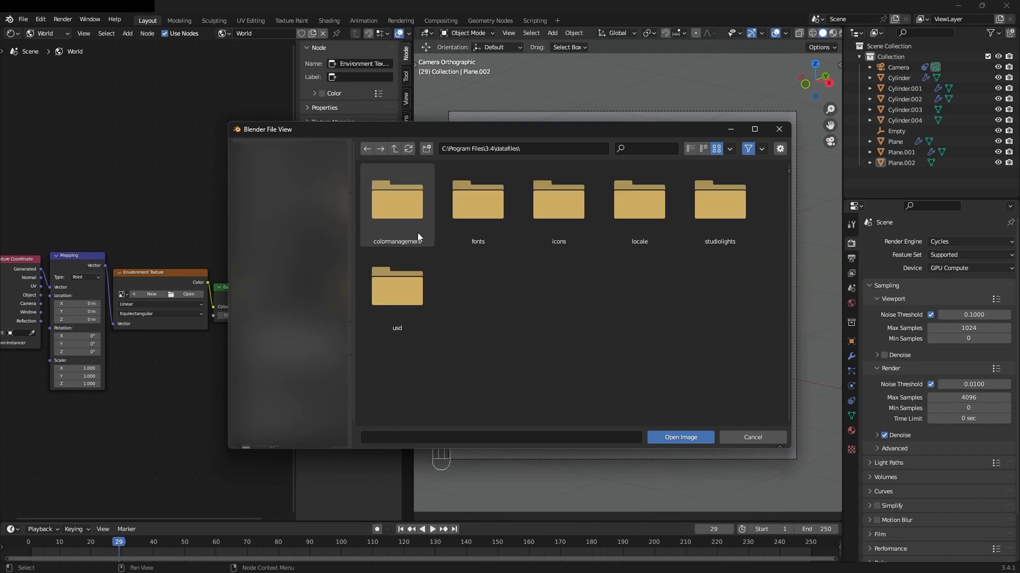
double_click(705, 223)
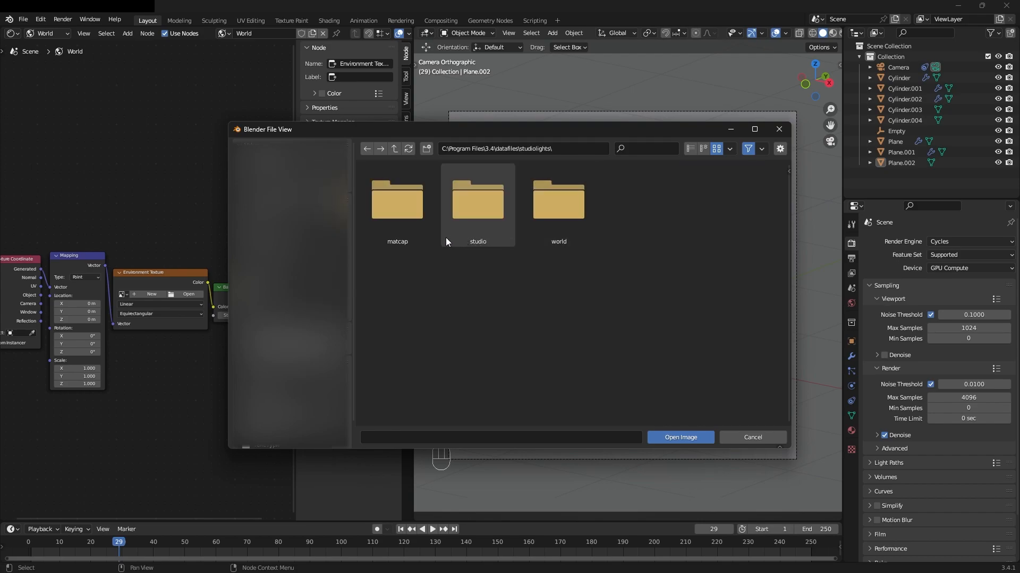
double_click(554, 227)
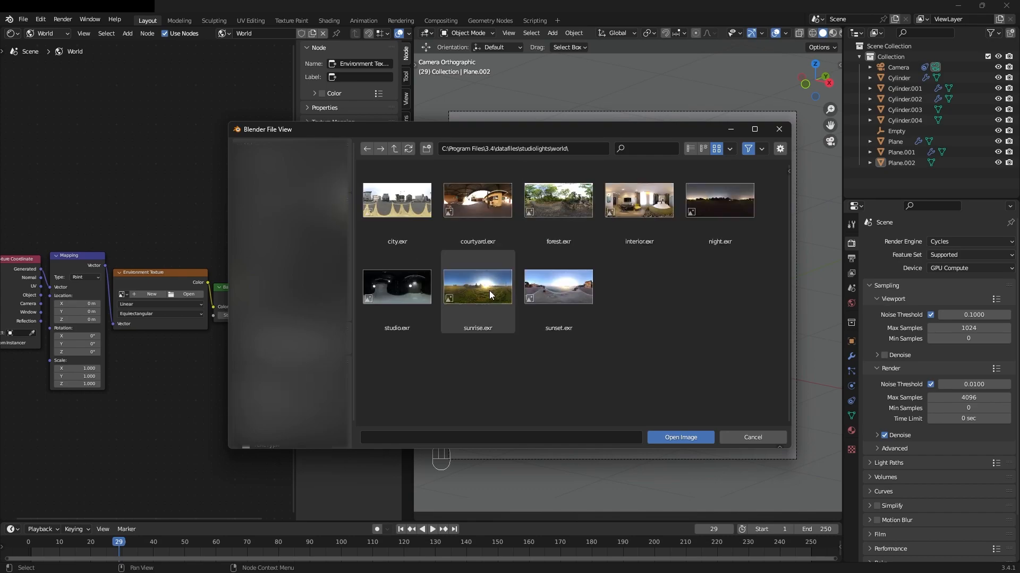
click(547, 296)
double_click(547, 297)
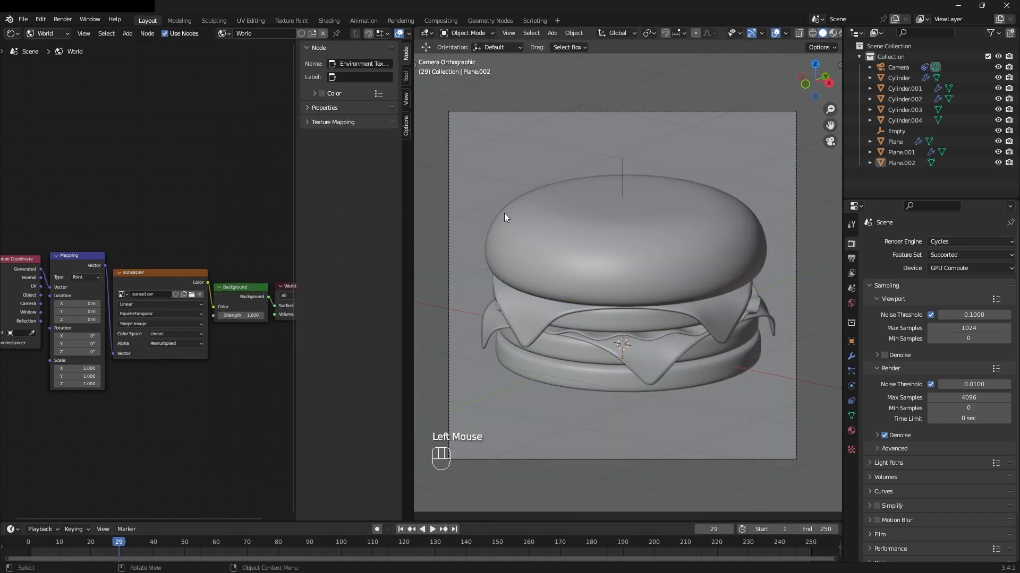
Save the scene file and switch the viewport to rendered shading
key(ctrl+s)
key(z)
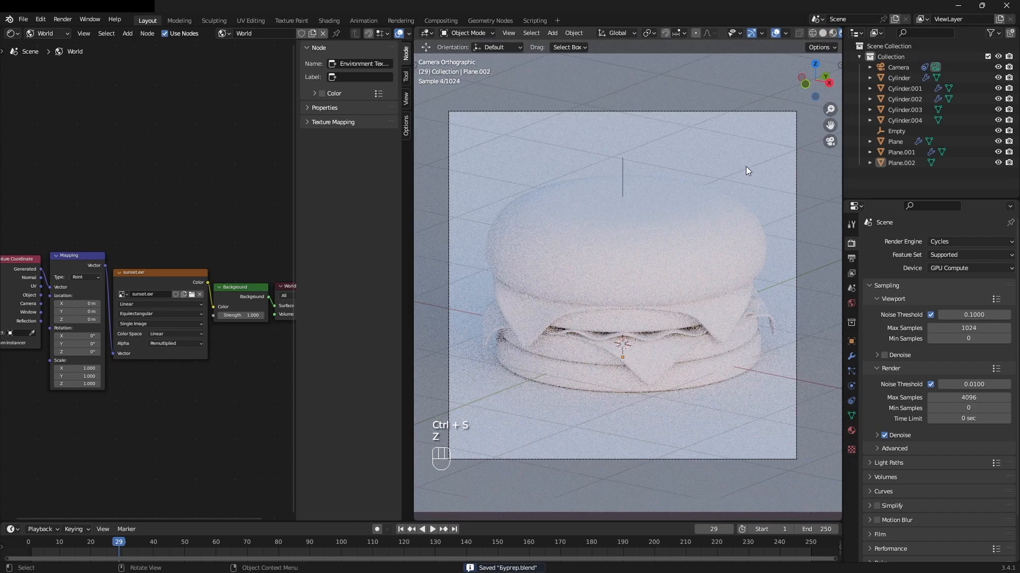
Switch the shader editor to object materials and create a new material for the top bun
click(591, 257)
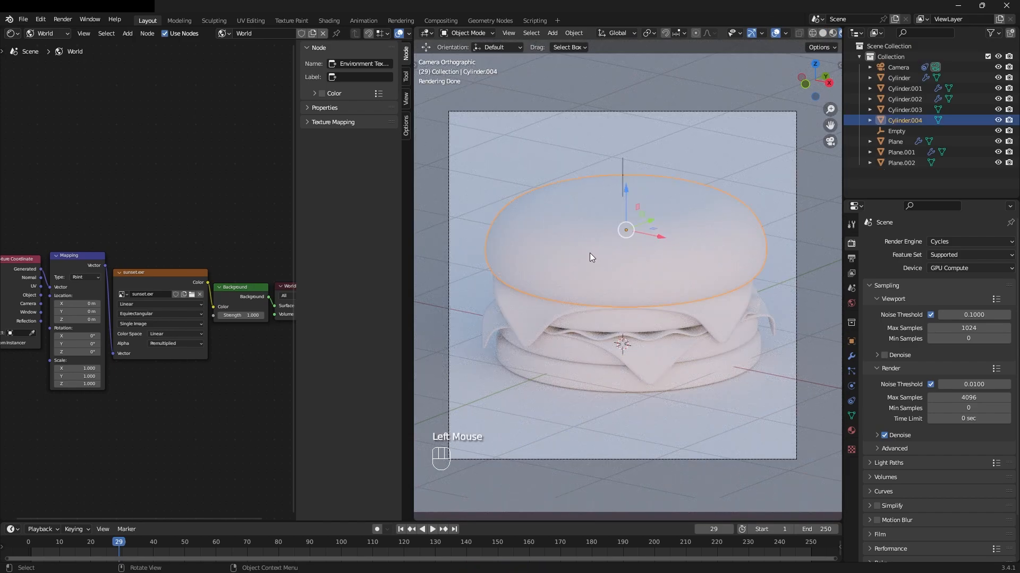
click(36, 35)
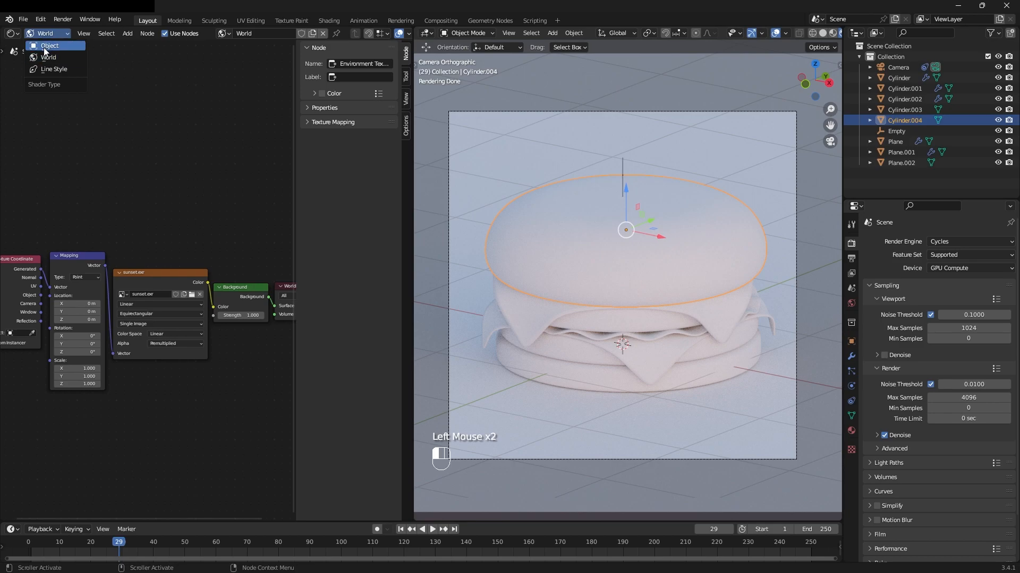
click(44, 47)
click(255, 33)
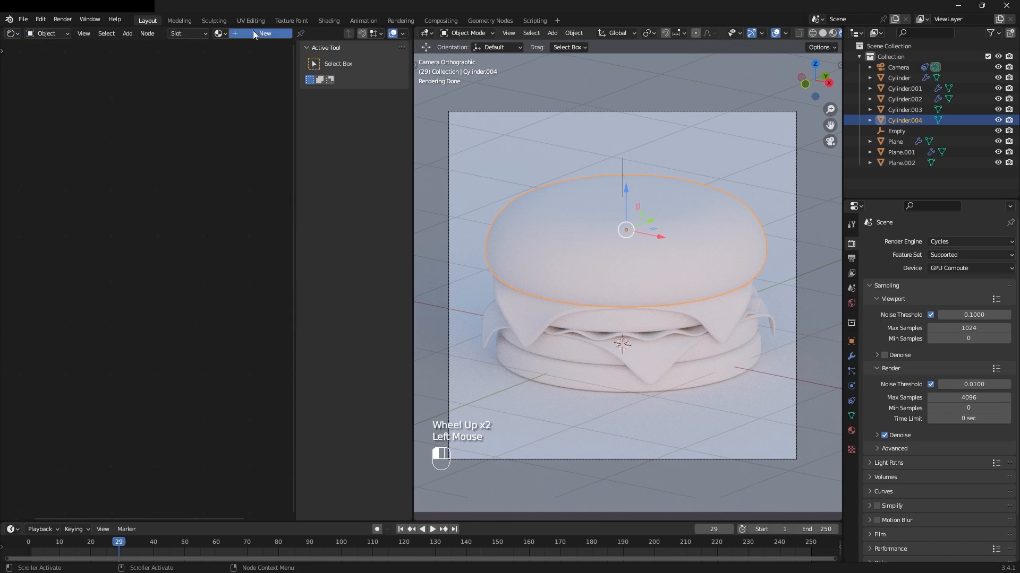
middle_drag(226, 229, 137, 224)
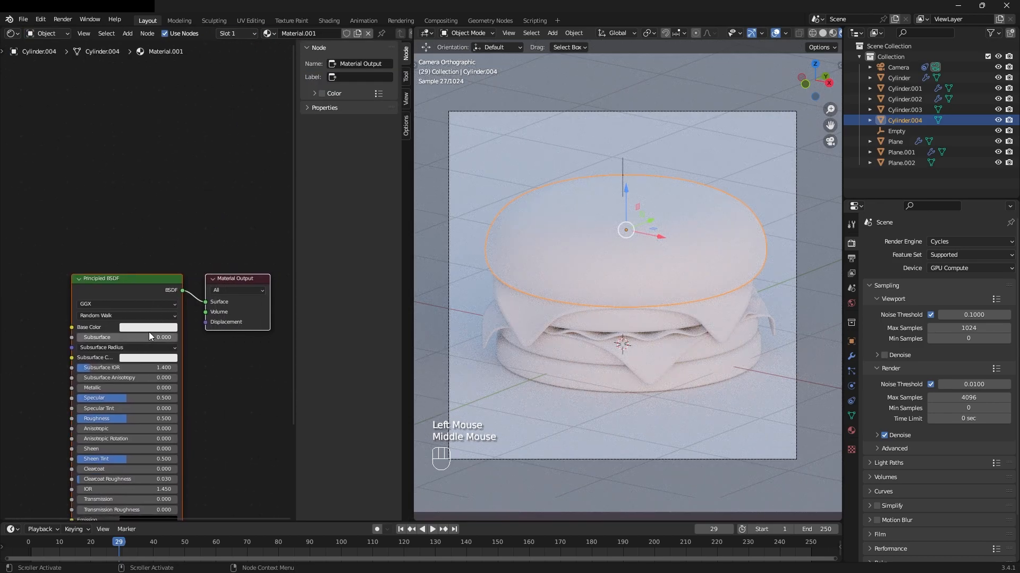
Give the top bun's material an orange-tan base color and a roughness of about 0.577
click(146, 328)
click(150, 234)
drag(151, 234, 145, 248)
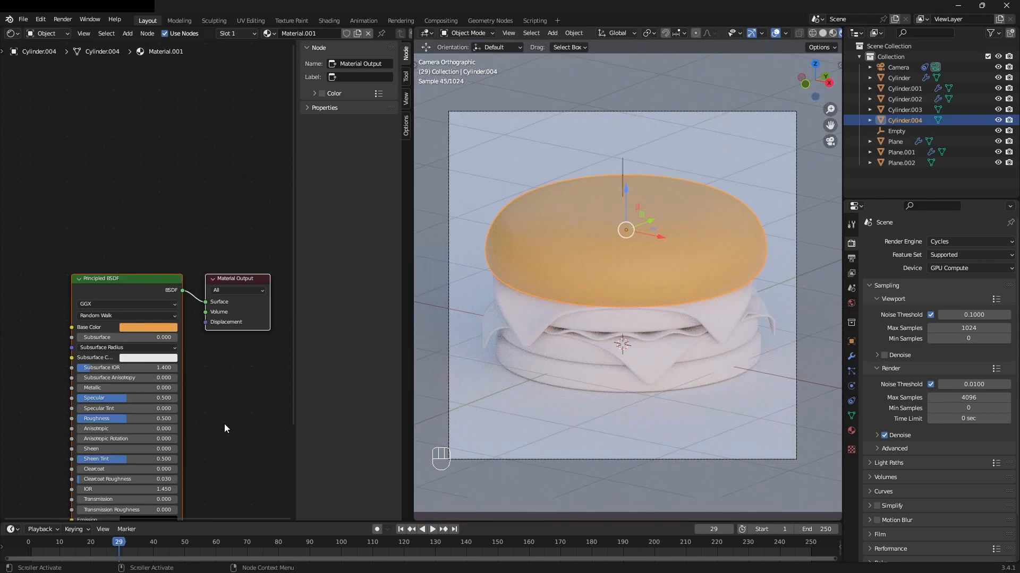
drag(153, 419, 170, 419)
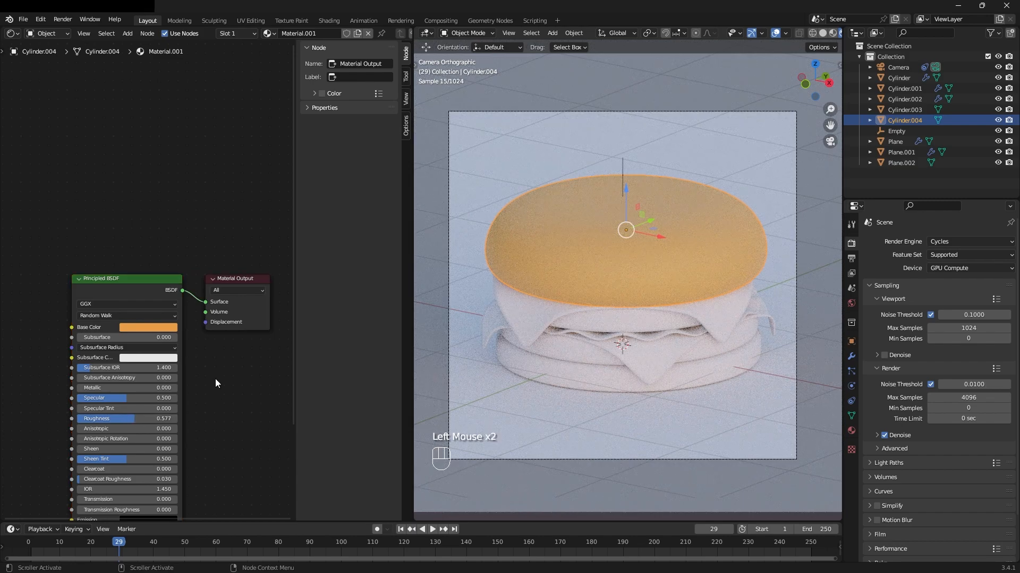
Assign the existing bun material, Material.001, to the bottom bun
click(588, 375)
click(218, 34)
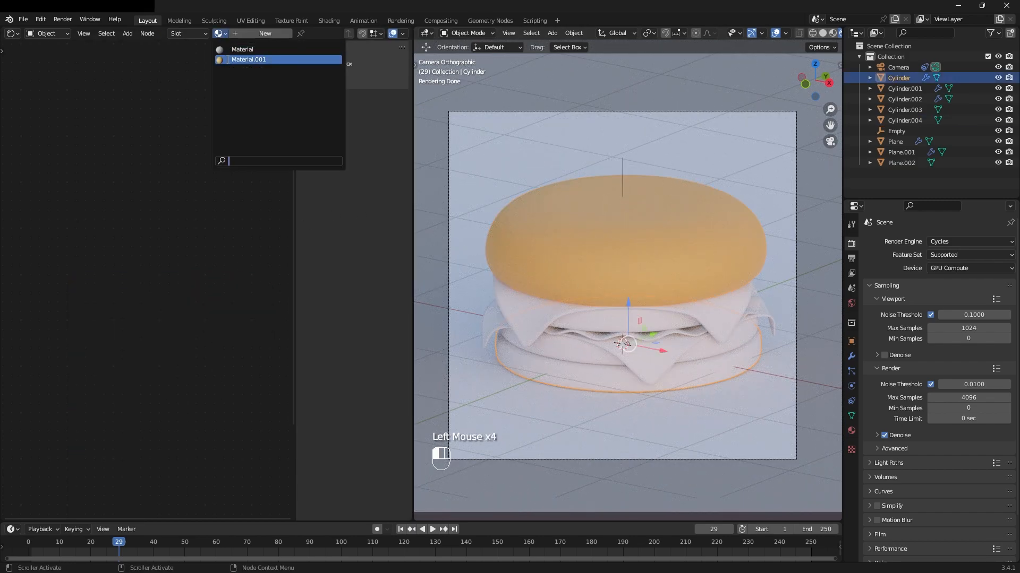
click(228, 59)
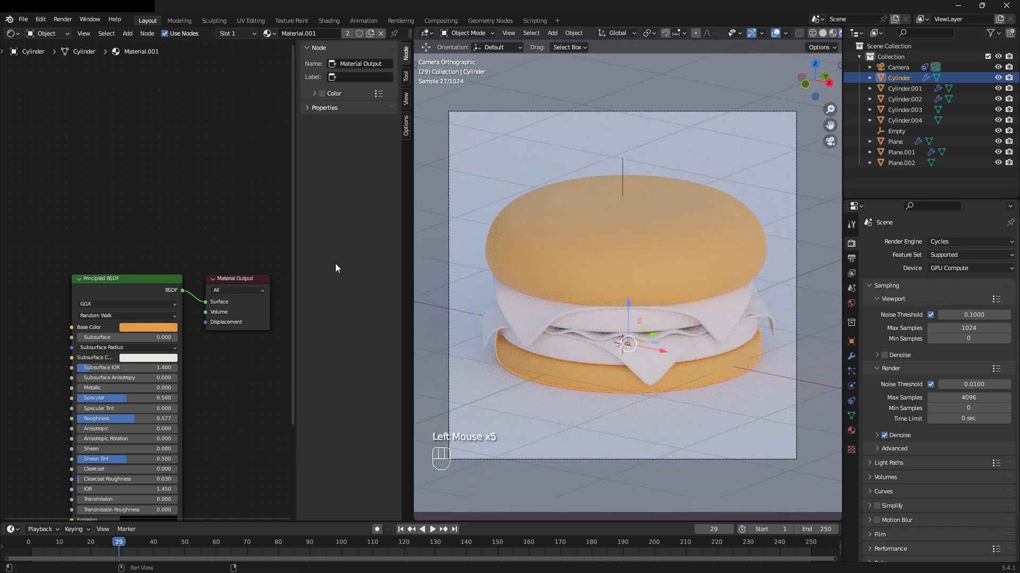
Create a new material for the lower cheese slice with a bright yellow base color and specular of about 0.432
click(630, 352)
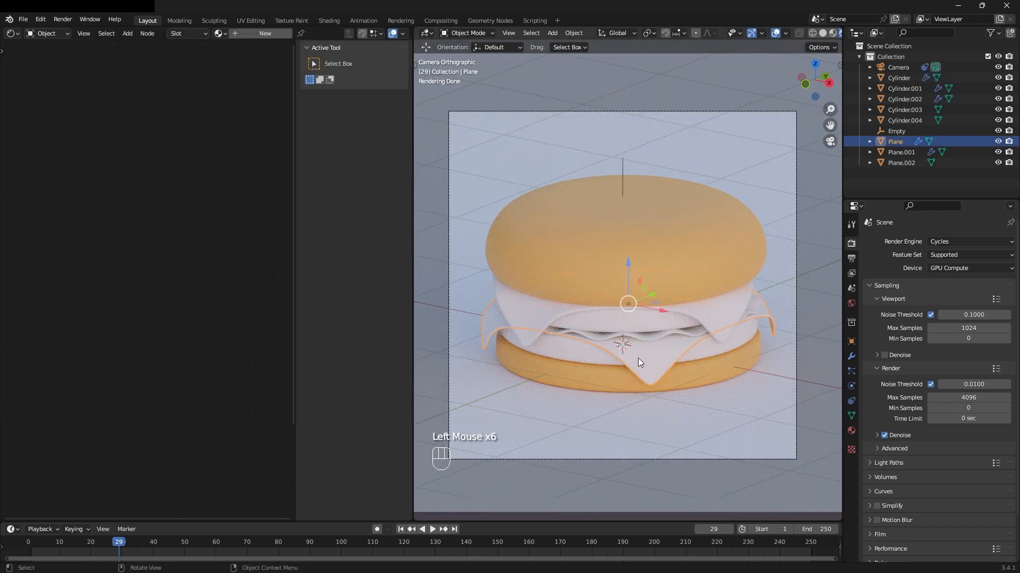
click(248, 31)
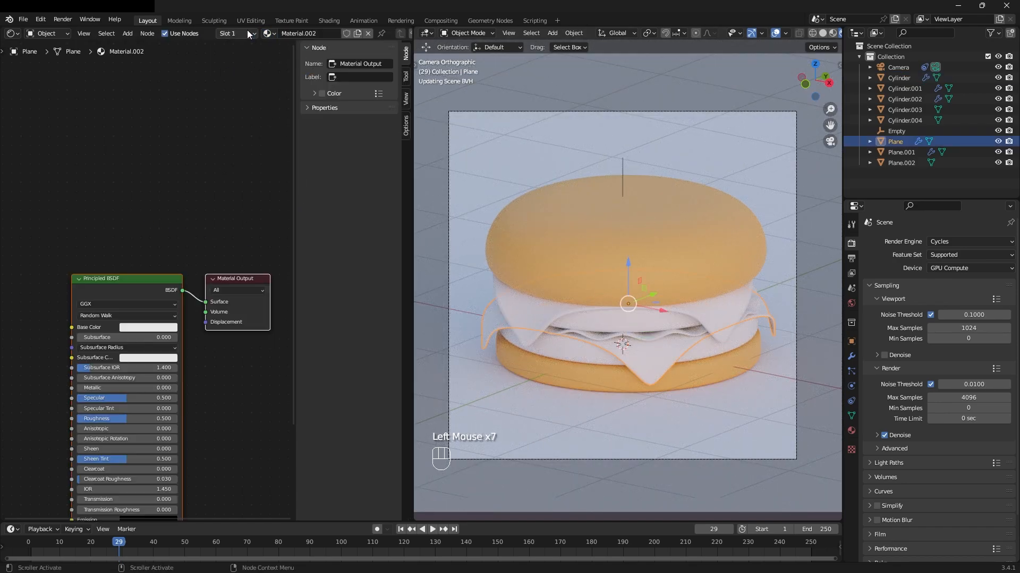
scroll(145, 336, up, 1)
click(146, 333)
drag(149, 232, 127, 243)
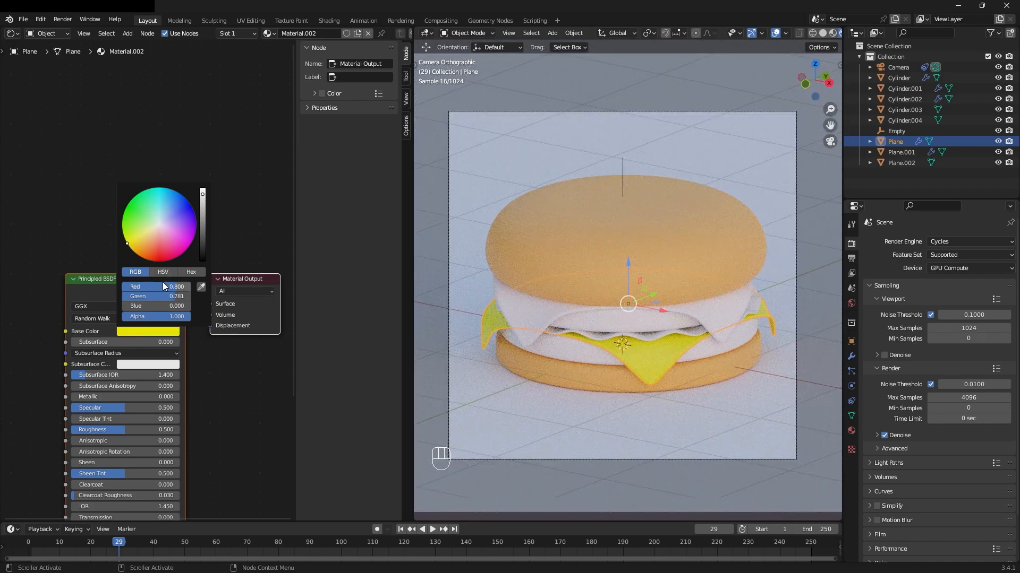
drag(142, 408, 132, 408)
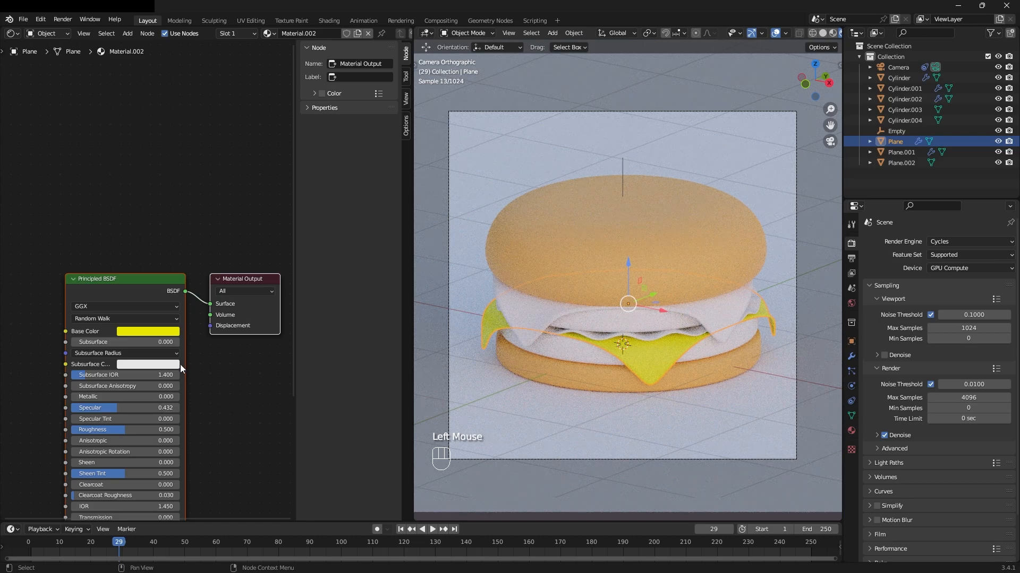
Refine the lower cheese slice's base color to a warmer yellow of about red 0.920, green 0.827, blue 0.023
click(151, 330)
drag(161, 287, 122, 304)
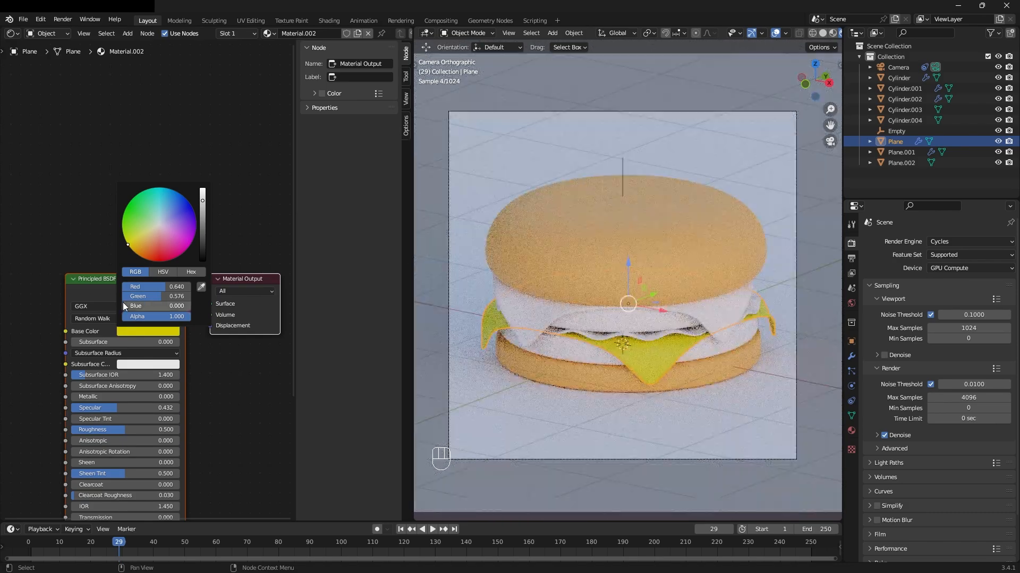
drag(202, 200, 203, 190)
drag(160, 306, 162, 306)
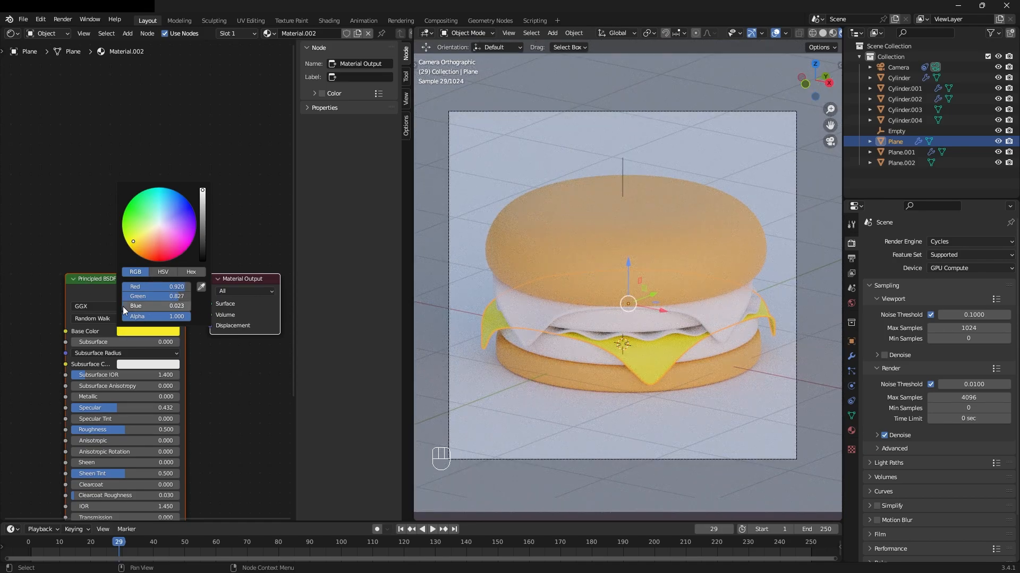
click(256, 199)
Assign the yellow cheese material, Material.002, to the upper cheese slice
double_click(537, 320)
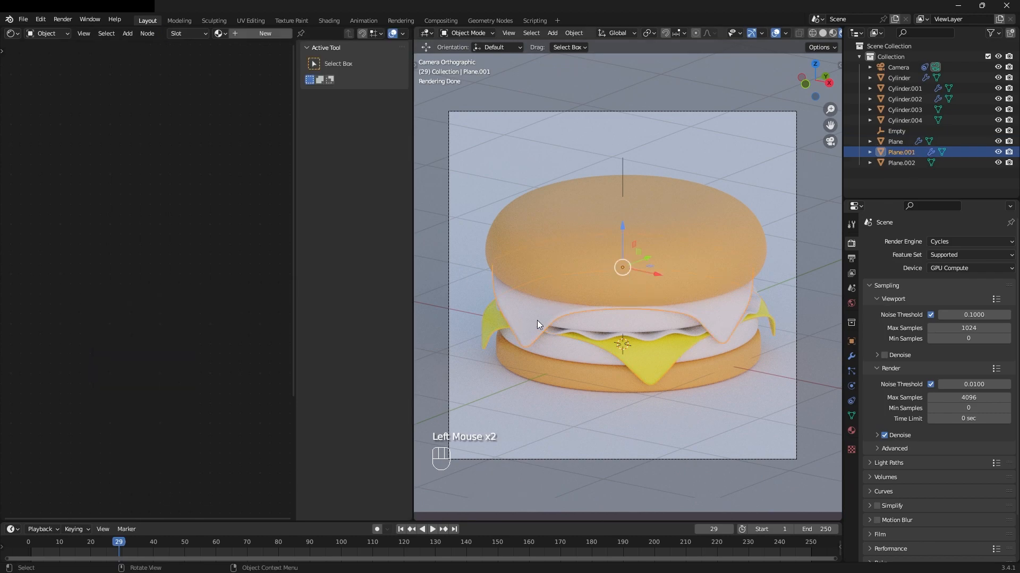
click(218, 33)
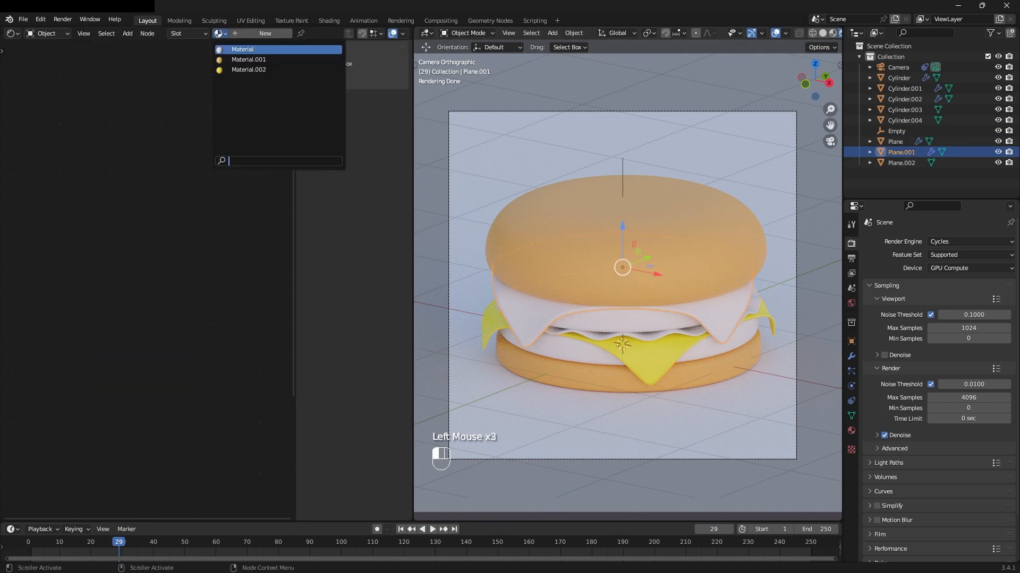
click(236, 69)
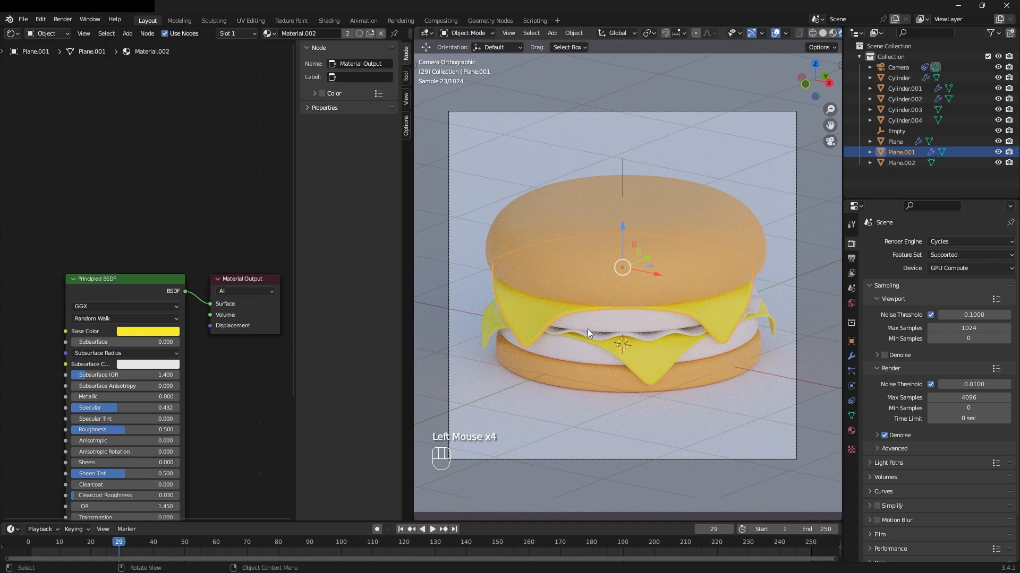
Create a new material for the lettuce layer and set its base color to light green
click(603, 337)
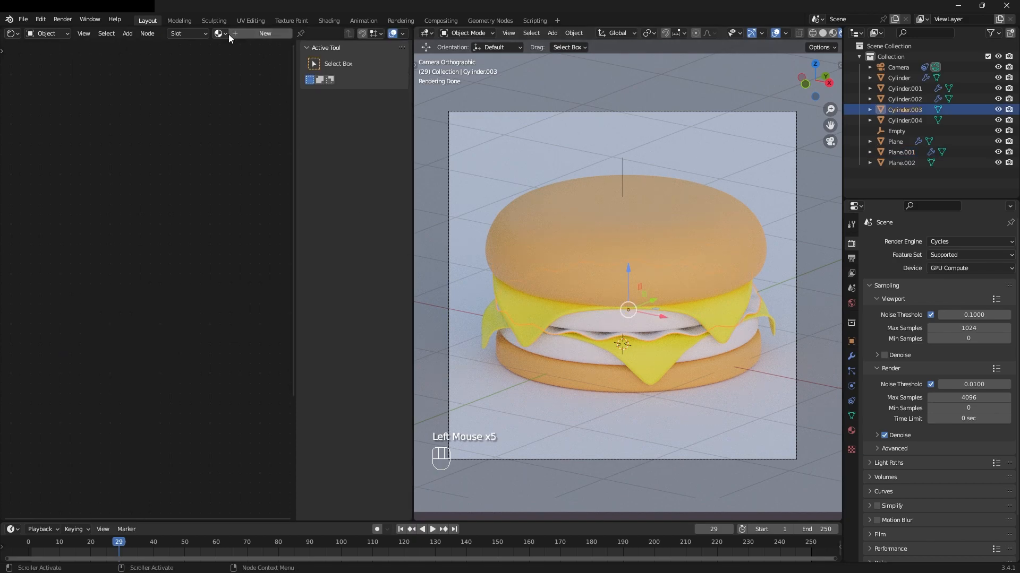
click(241, 34)
click(154, 332)
drag(149, 234, 139, 217)
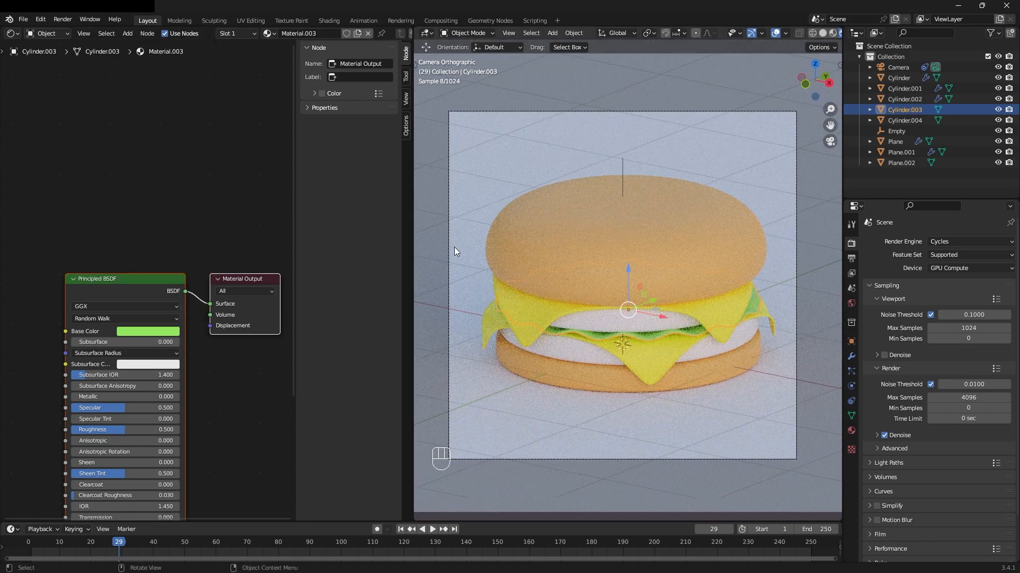
Create a new material for the lower patty and set its base color to a reddish orange
click(564, 352)
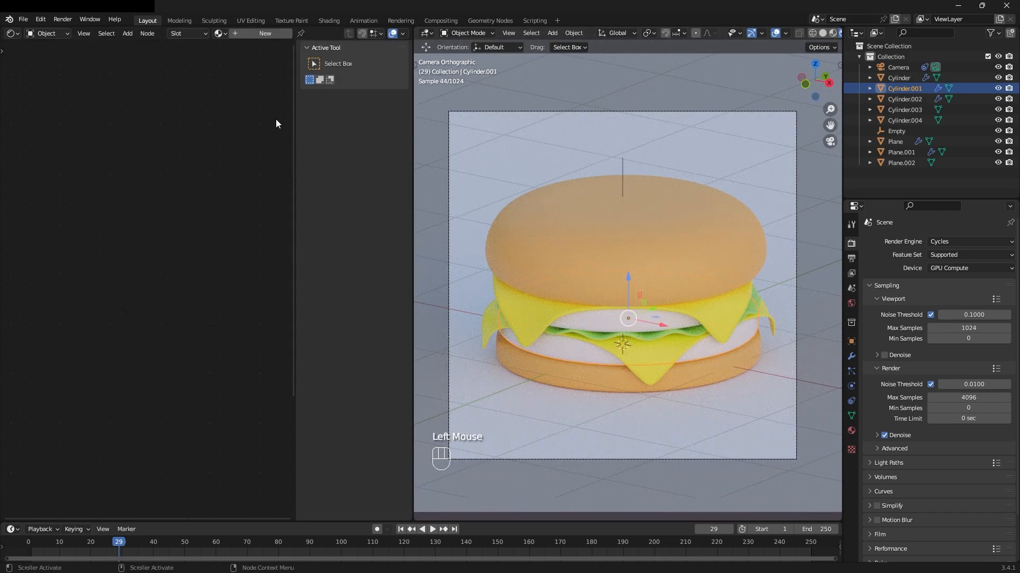
click(246, 36)
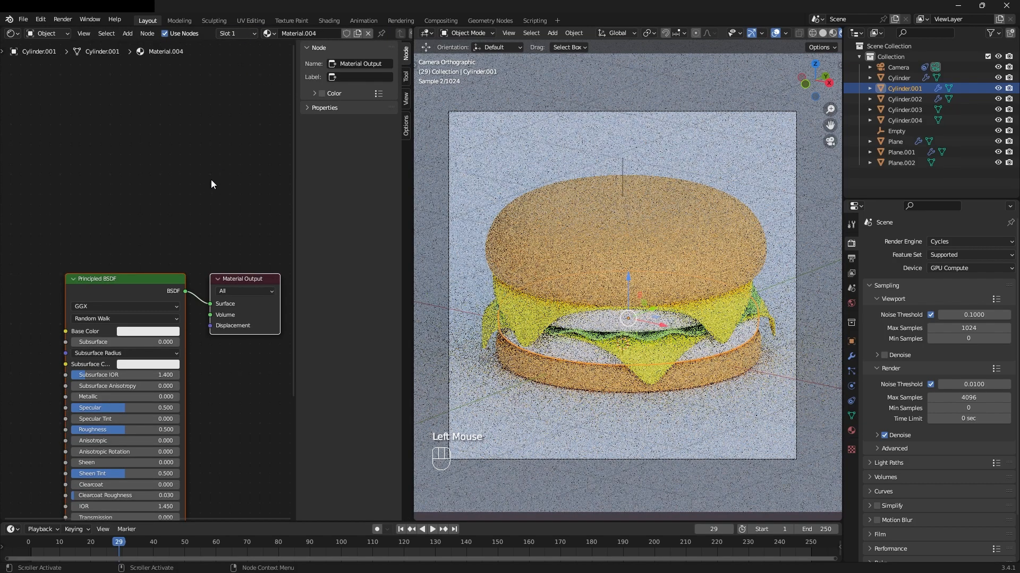
click(162, 331)
drag(154, 234, 146, 247)
drag(145, 248, 150, 243)
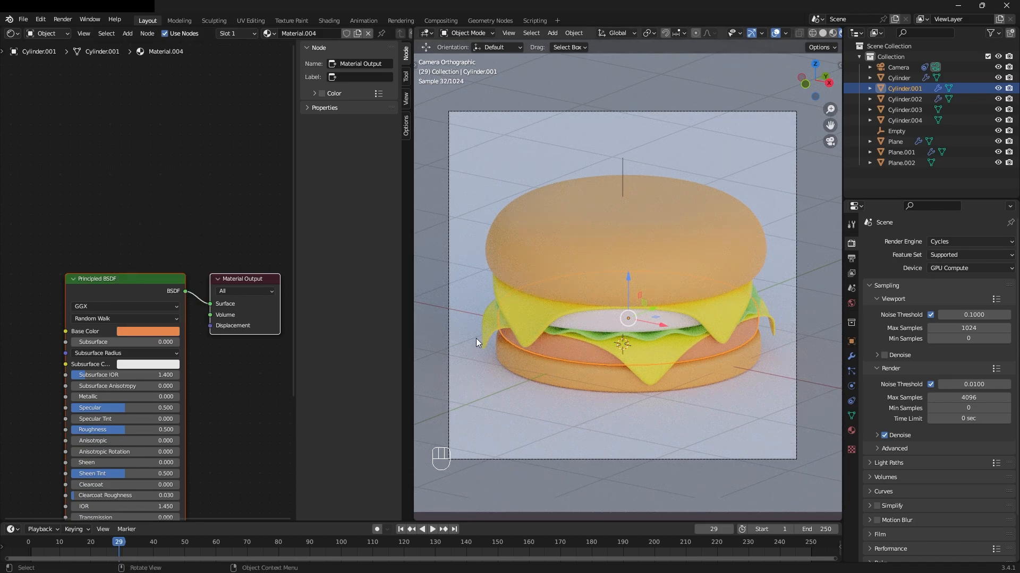
Scale the lower cheese slice to about 0.95 without changing its height, and rotate it about the Z axis
click(644, 358)
key(s)
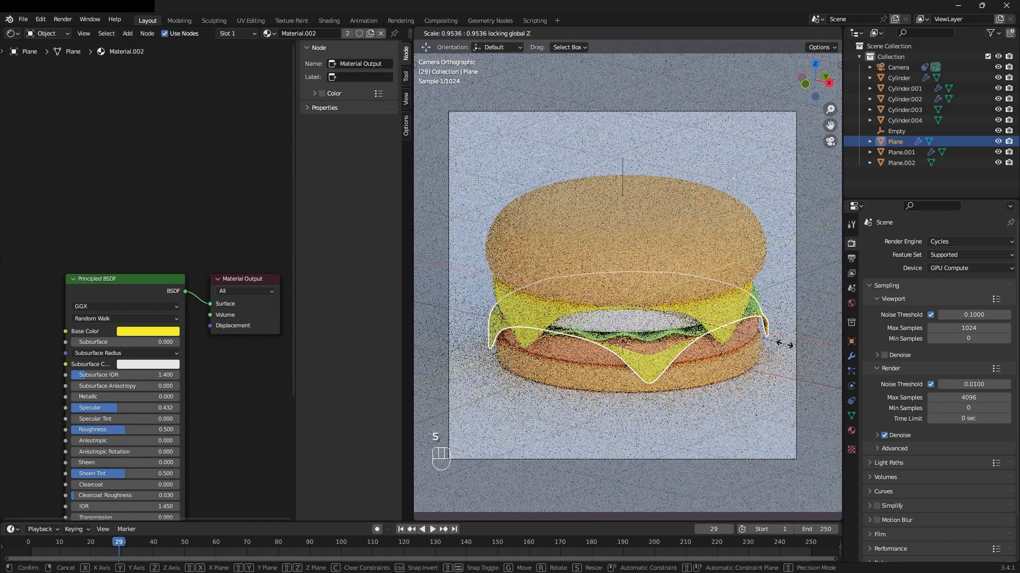
click(784, 344)
key(r)
key(z)
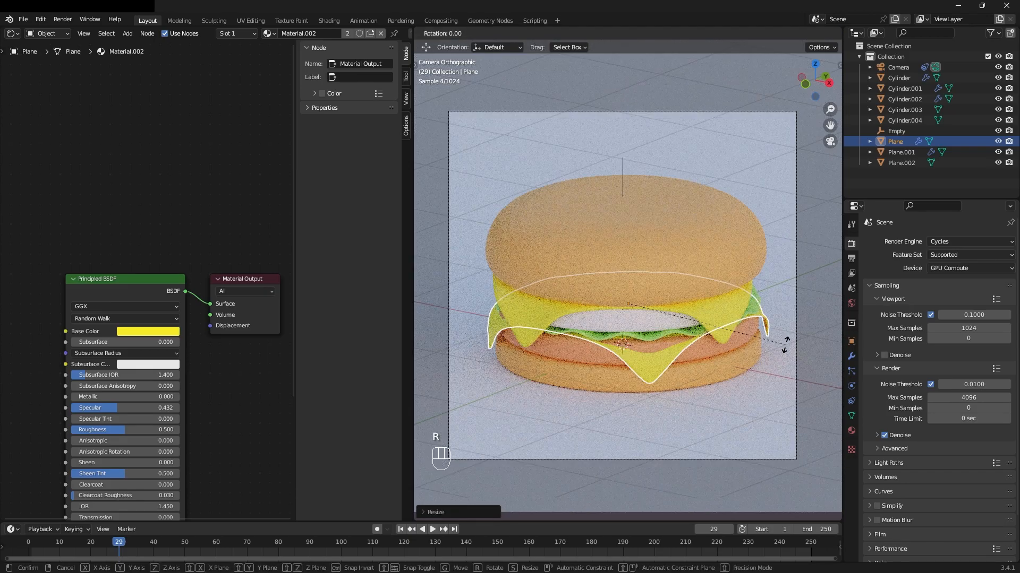
click(649, 386)
Rescale the lower cheese slice slightly and rotate it about Z so one corner hangs at the burger's front, slightly off-center
key(s)
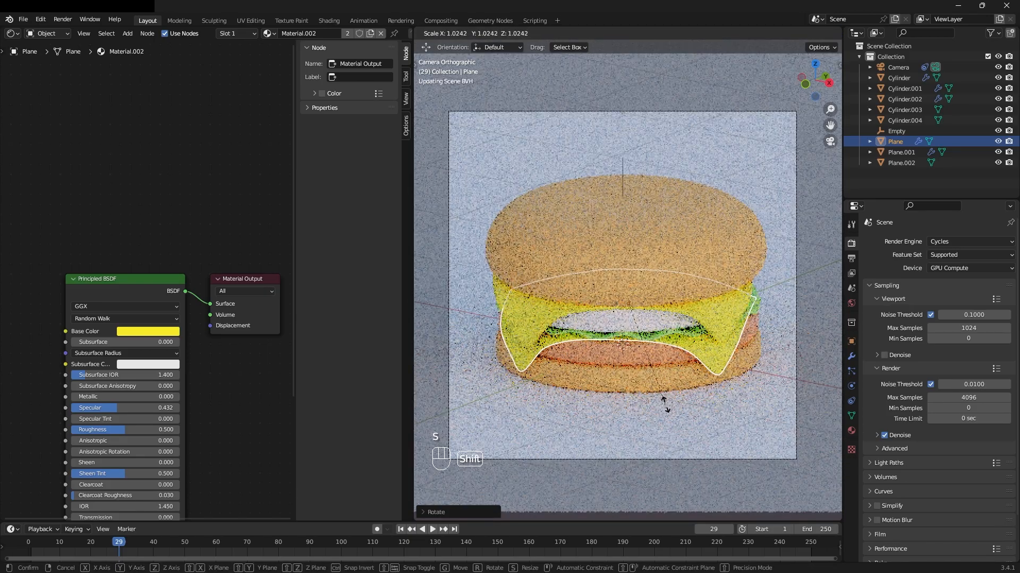
shift+click(667, 409)
key(r)
key(z)
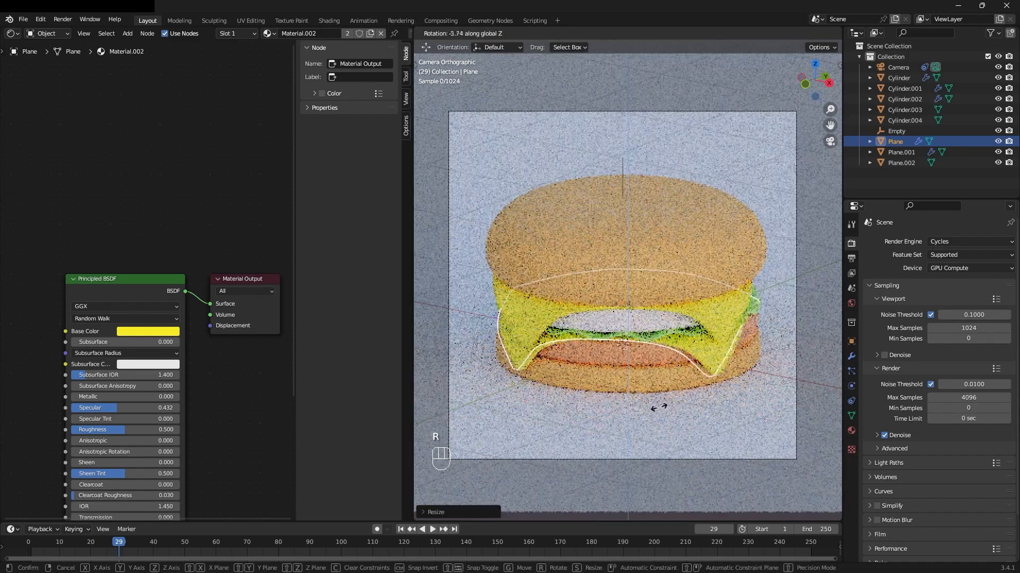
click(636, 415)
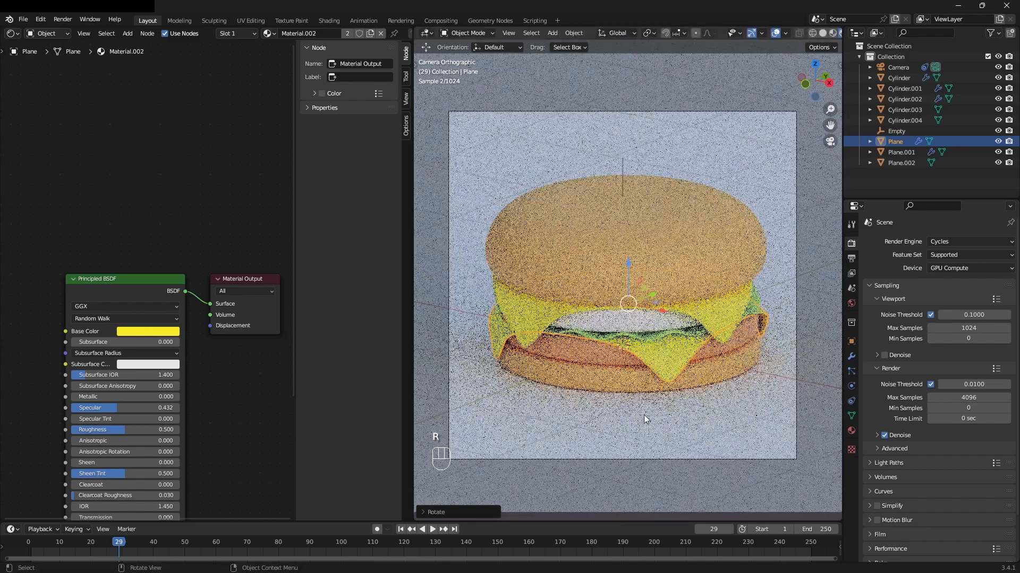
Assign the lower patty's material, Material.004, to the upper patty
click(729, 410)
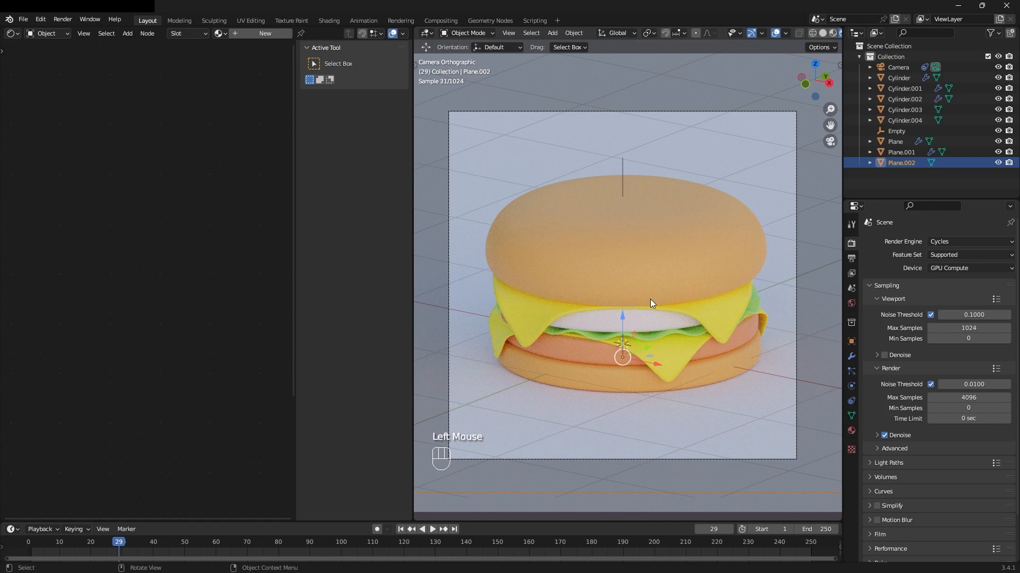
click(635, 317)
click(218, 34)
click(250, 91)
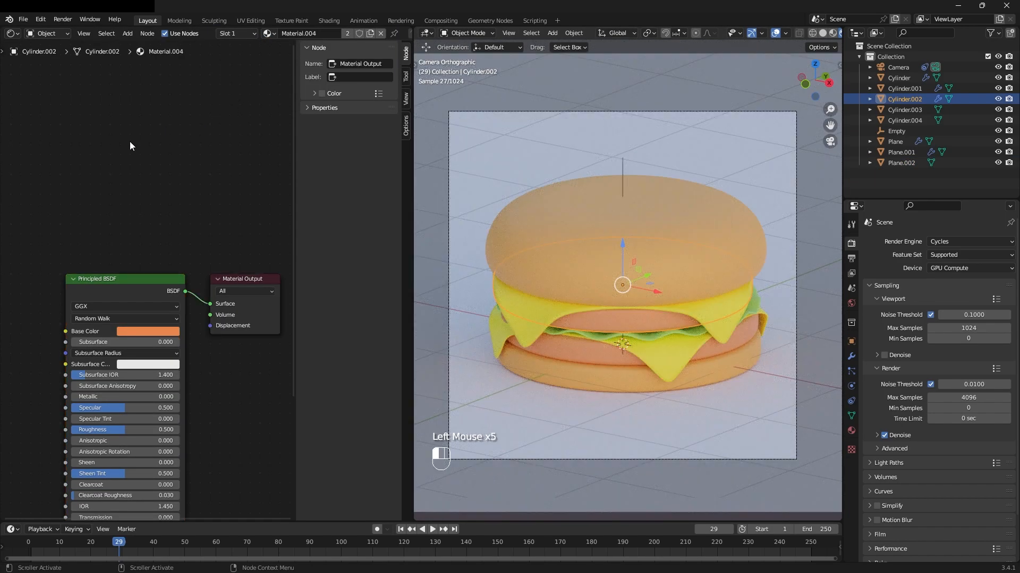
Create a new material for the ground plane and set its base color to a light pinkish purple
click(594, 140)
click(247, 34)
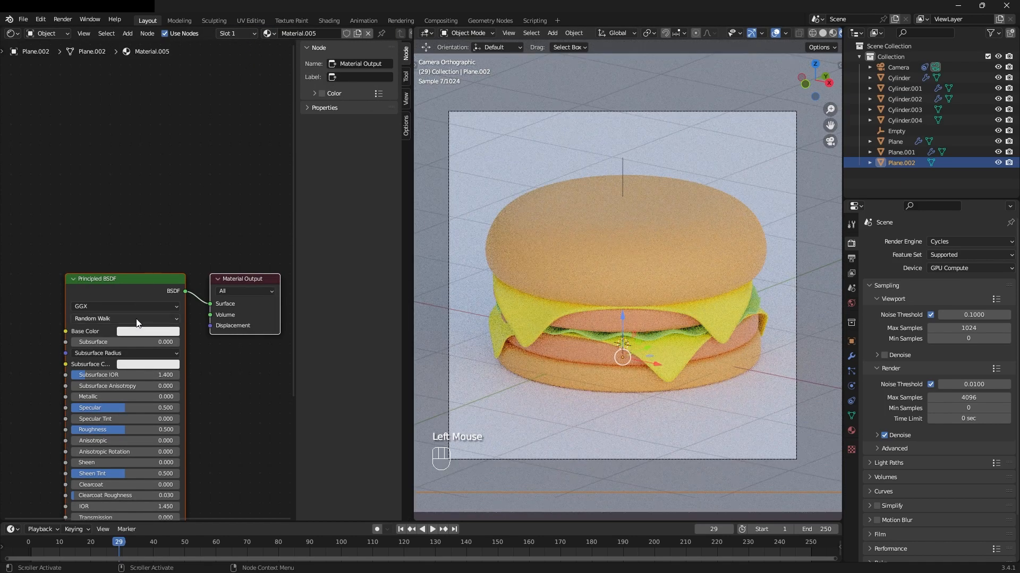
click(131, 333)
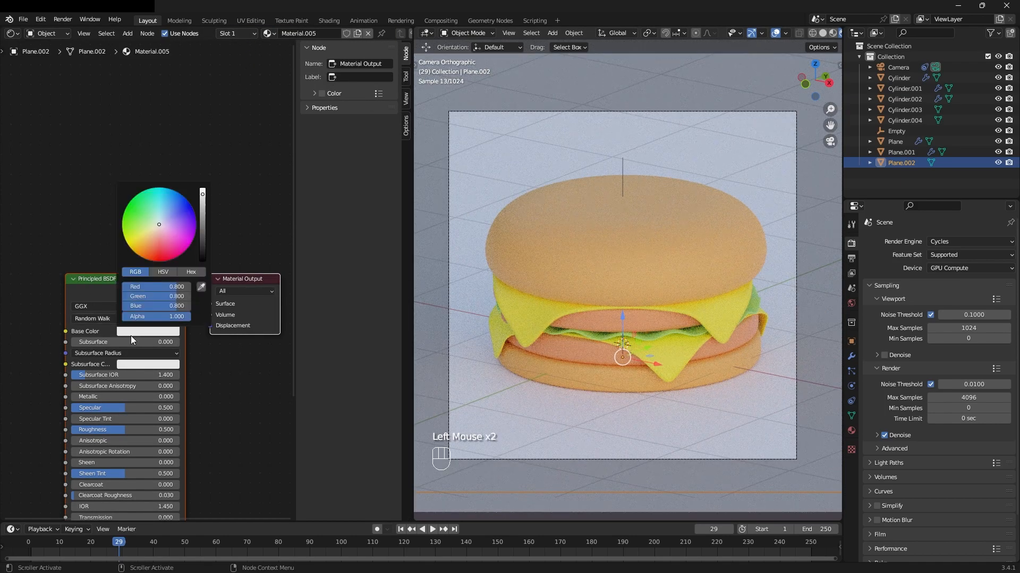
click(160, 223)
click(20, 142)
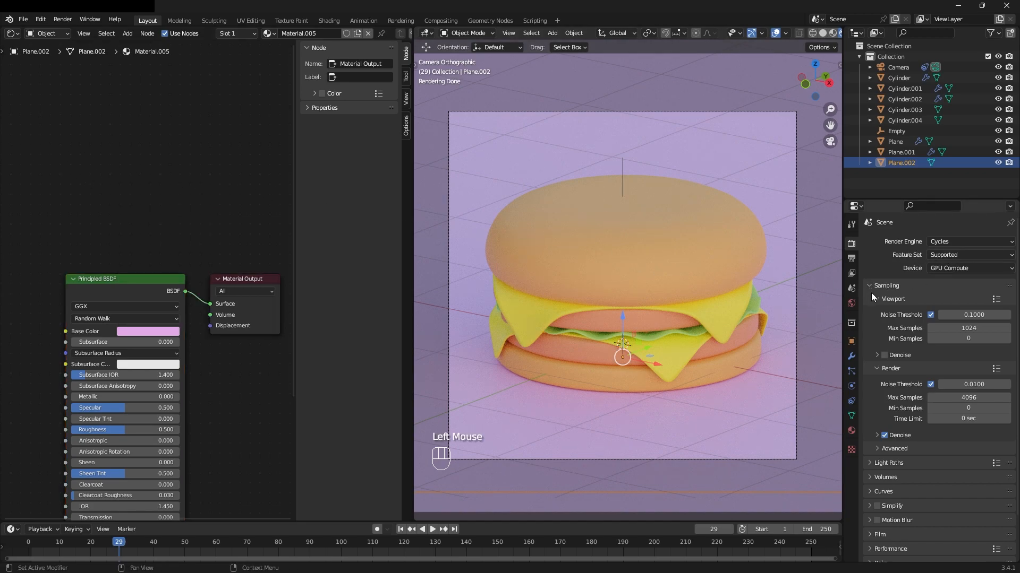
scroll(877, 308, down, 4)
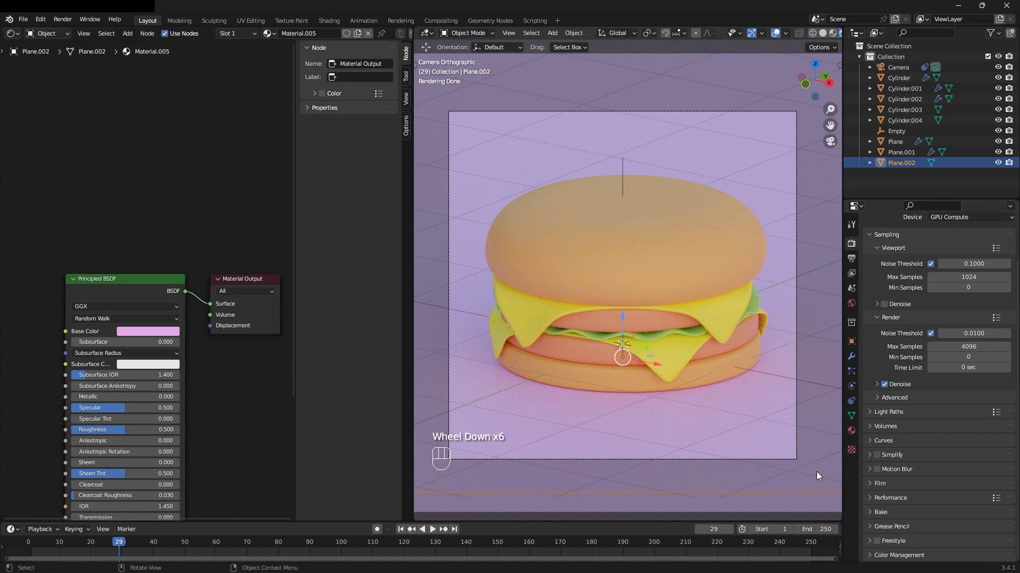
Rotate the upper cheese slice about the Z axis by about -12°
click(527, 315)
key(r)
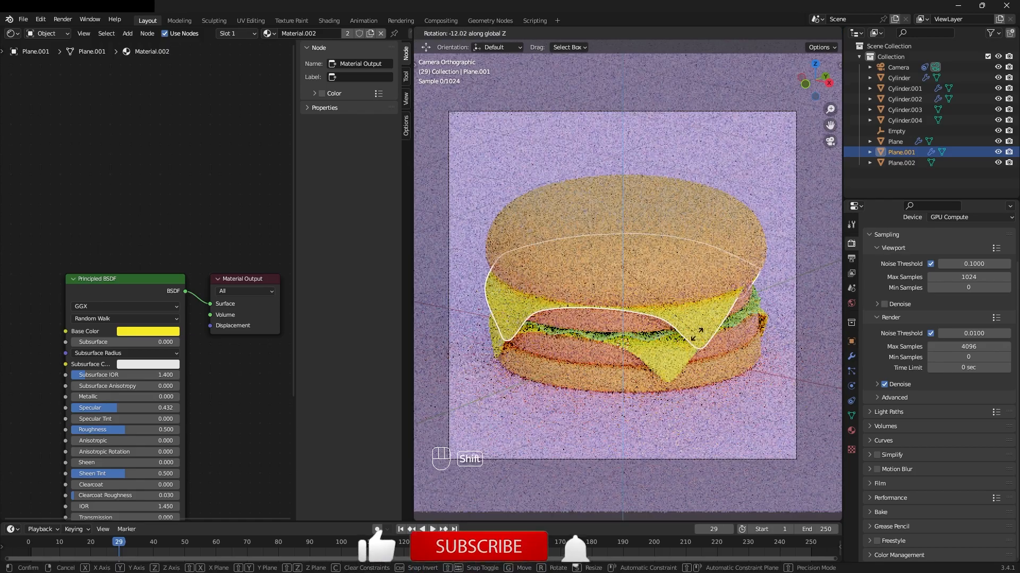
click(692, 332)
Rotate the lower cheese slice slightly about the Z axis, and rescale the upper slice marginally without changing its height
click(665, 366)
key(r)
key(z)
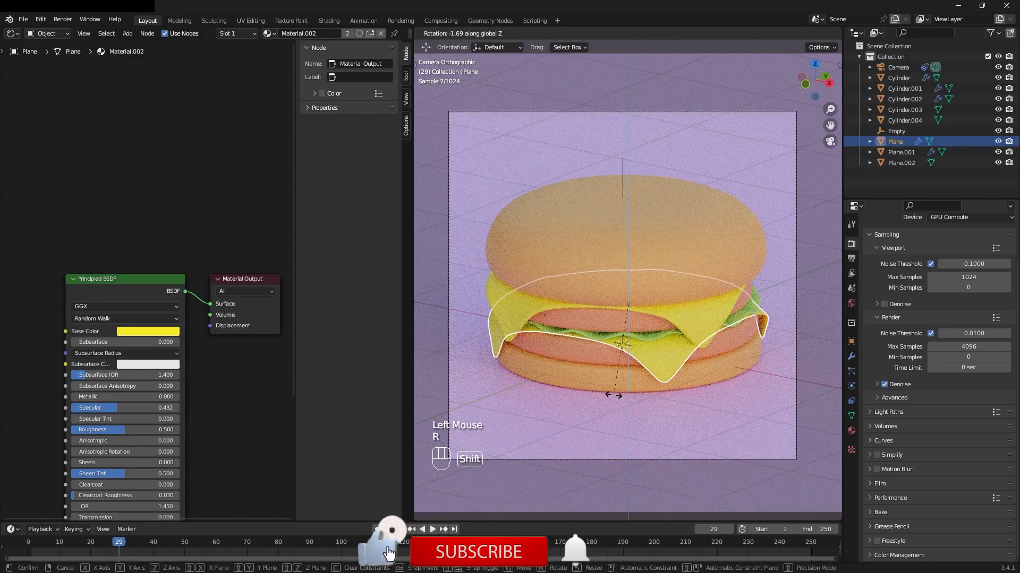
click(693, 349)
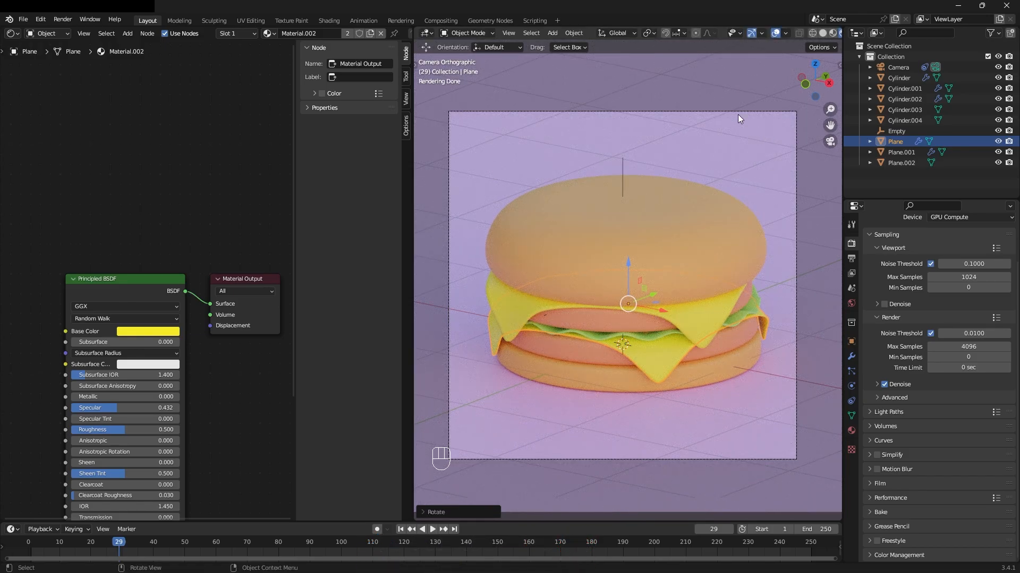
click(743, 297)
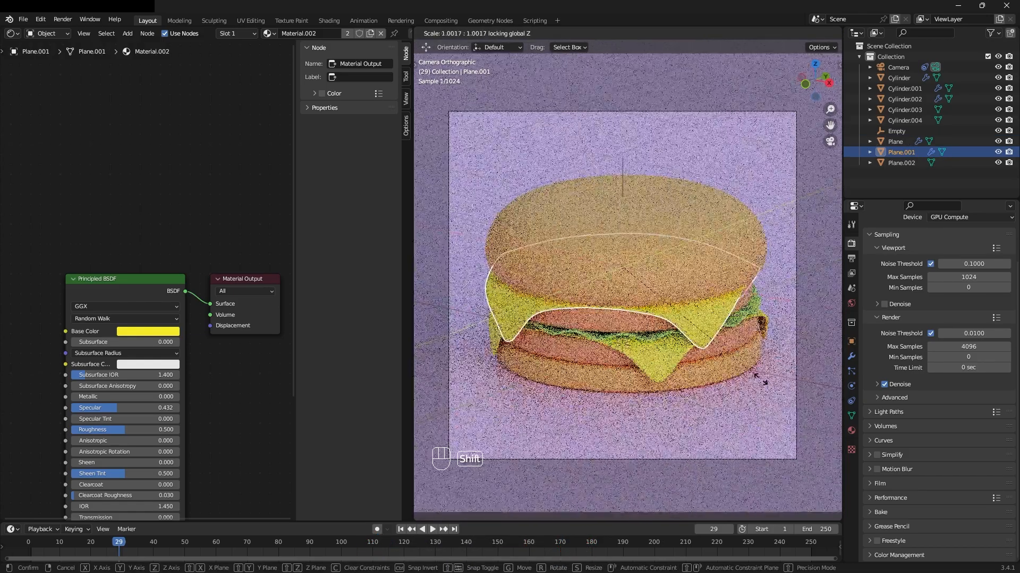
click(760, 366)
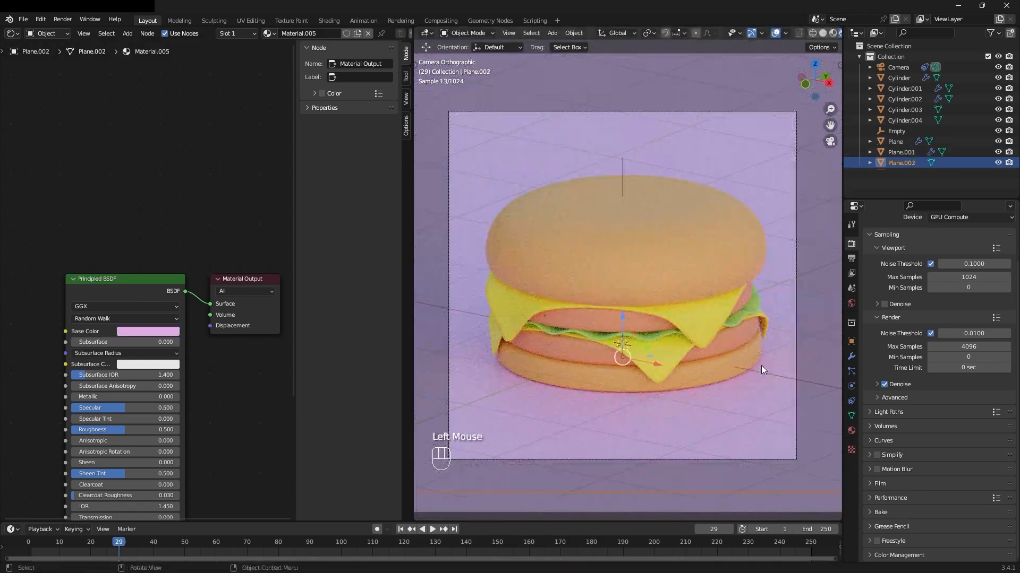
Set the color management look to High Contrast
click(881, 556)
scroll(885, 536, down, 5)
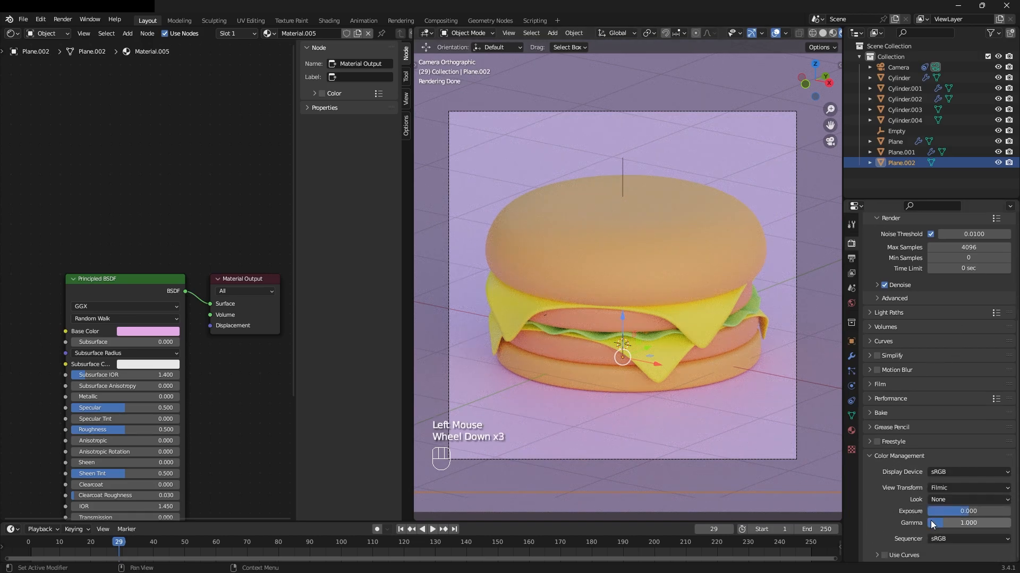
click(940, 499)
click(955, 460)
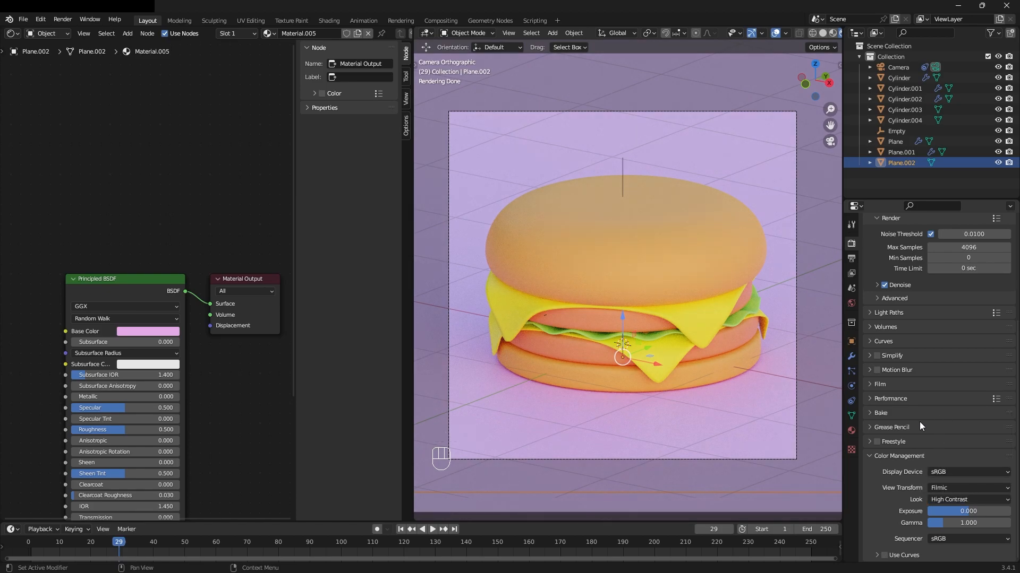
Enable viewport denoising with the OpenImageDenoise denoiser and the Accurate prefilter
click(868, 356)
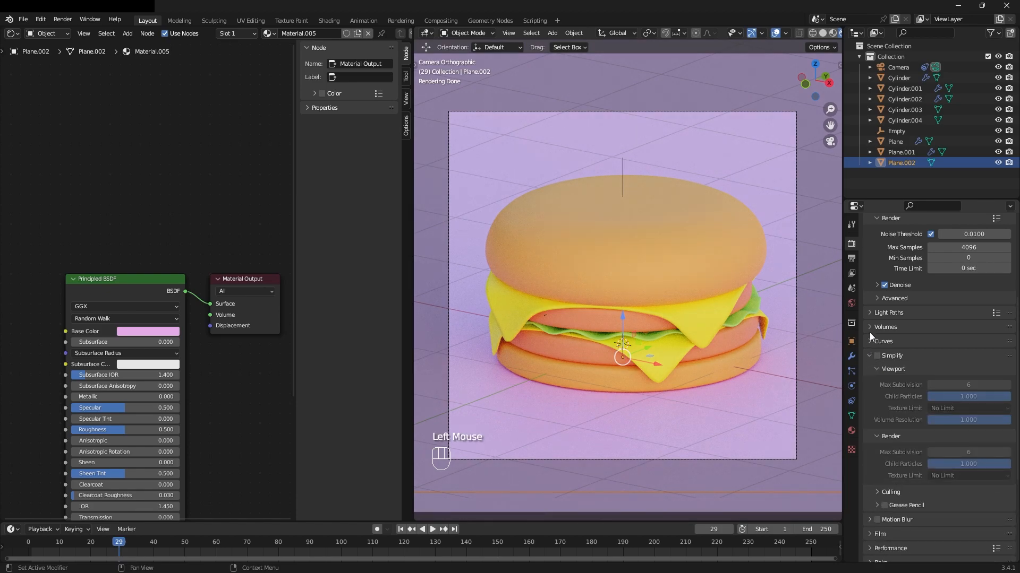
click(874, 298)
scroll(917, 303, up, 3)
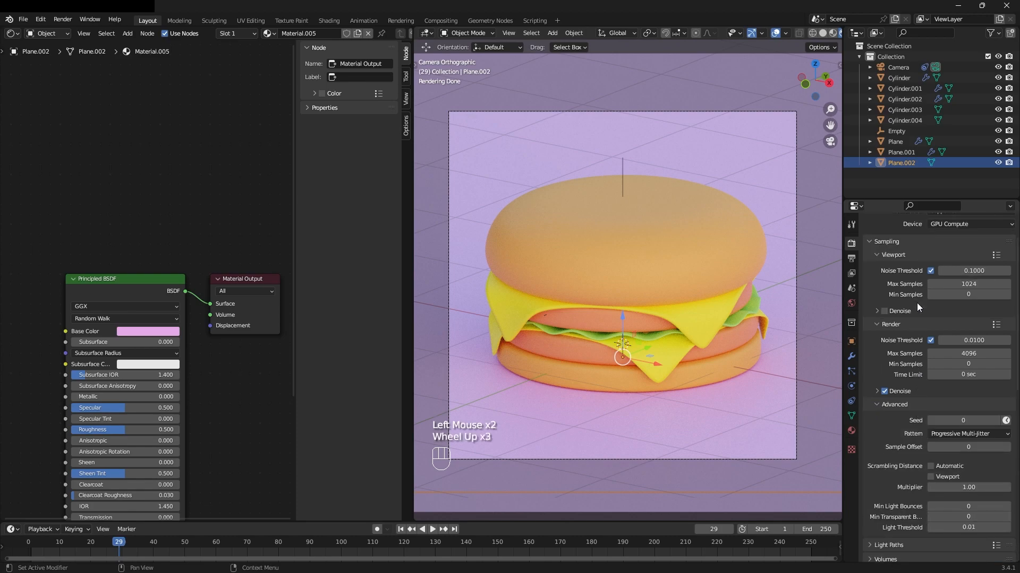
click(877, 311)
click(884, 311)
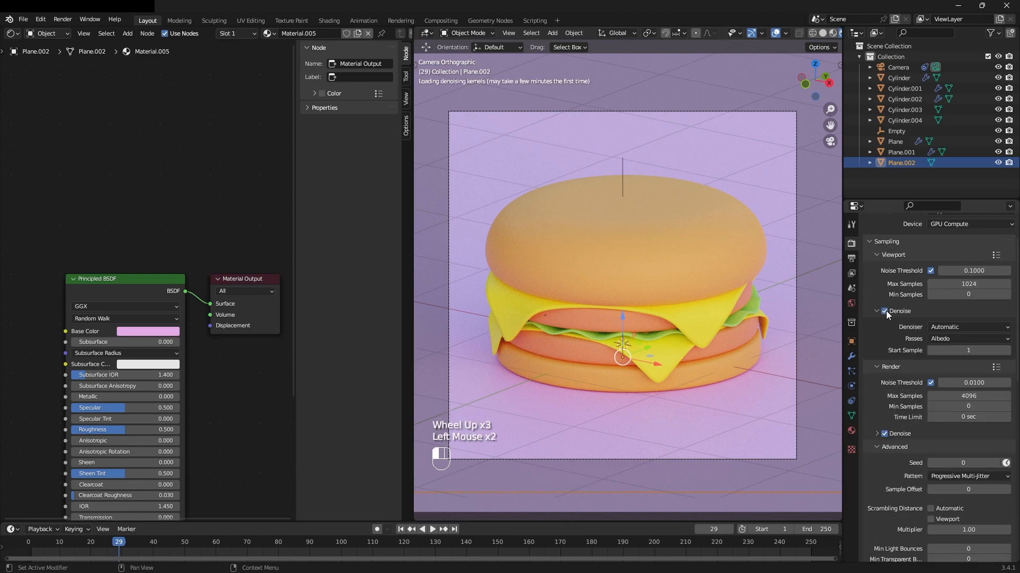
click(947, 327)
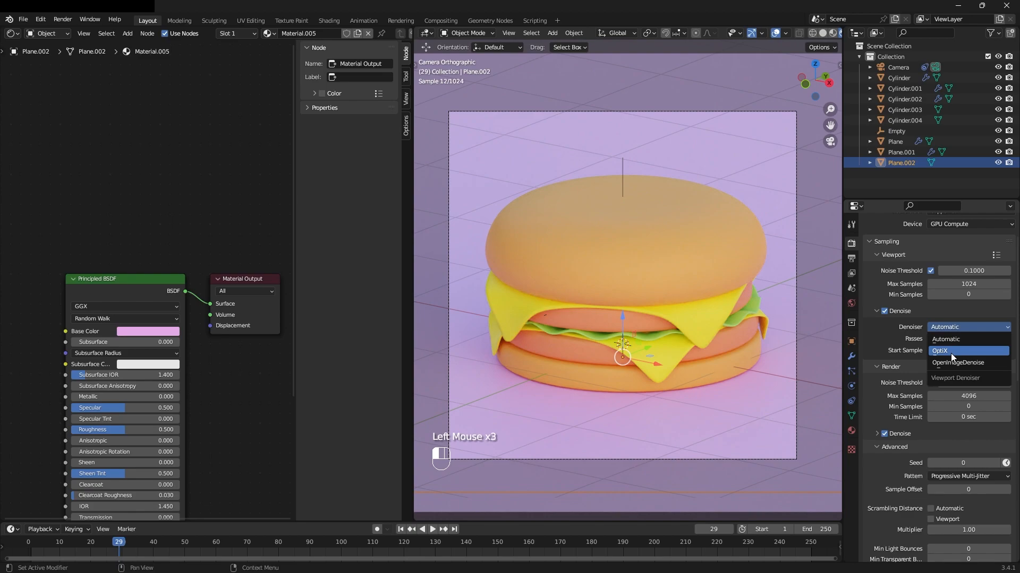
click(953, 359)
click(951, 347)
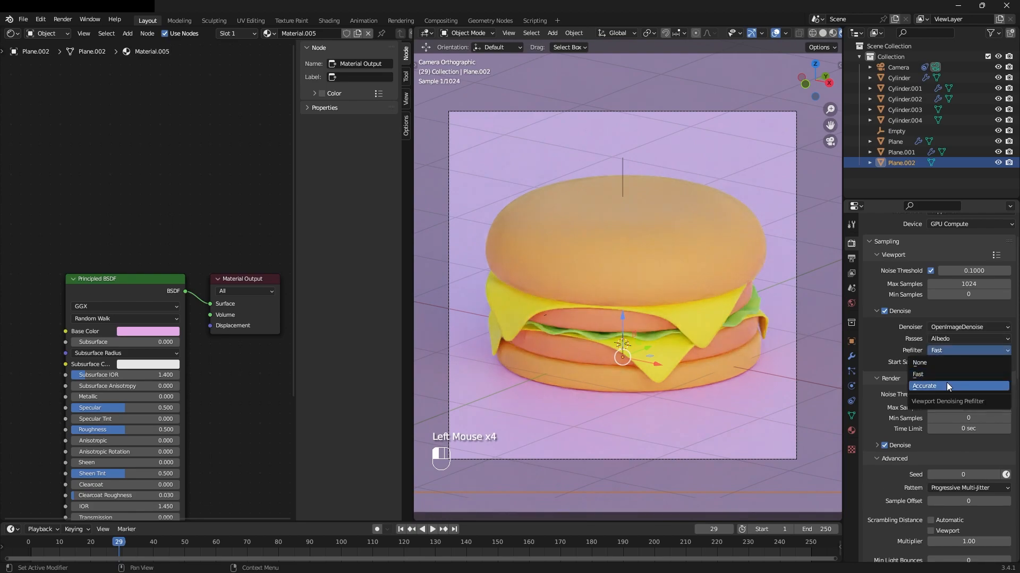
click(946, 383)
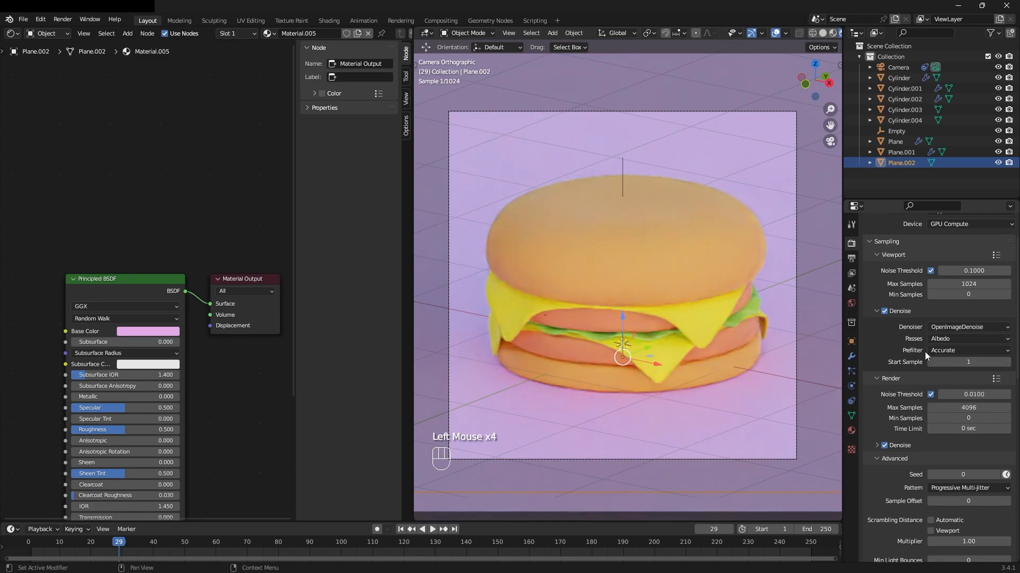
Set the Z rotation of the world environment texture's Mapping node to 299°
click(46, 34)
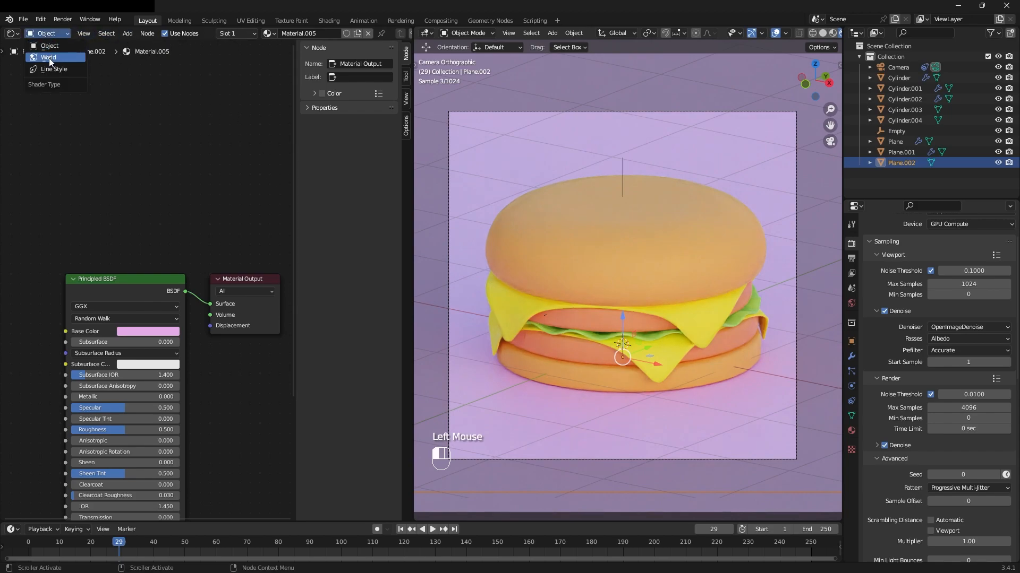
click(50, 59)
middle_drag(95, 409, 7, 394)
mouse_move(143, 374)
mouse_down()
mouse_move(491, 374)
mouse_move(135, 371)
mouse_move(147, 375)
mouse_move(149, 358)
mouse_up()
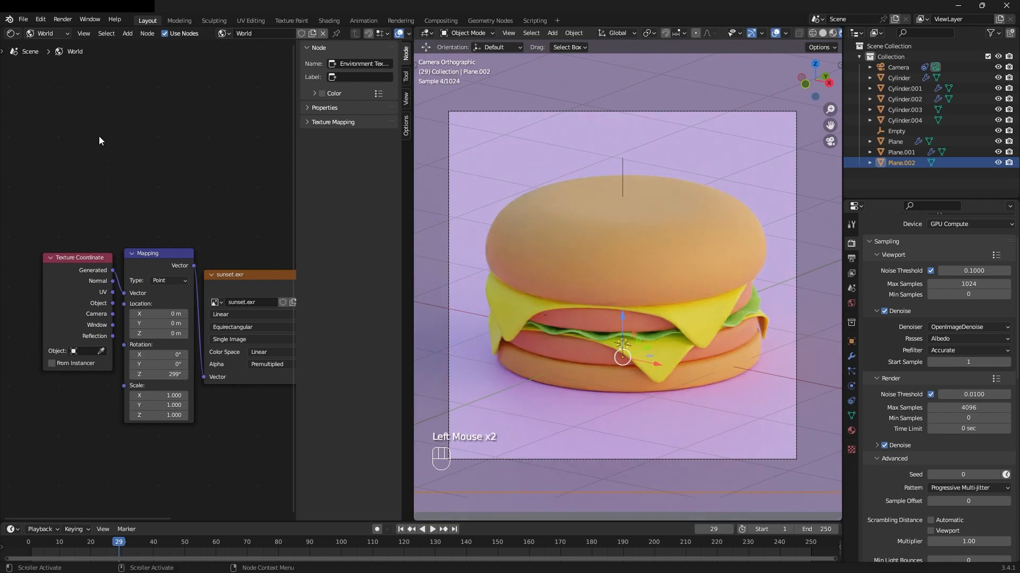
Scale the top bun up slightly and shift it a little to the left as seen from the camera
click(623, 229)
key(s)
click(558, 203)
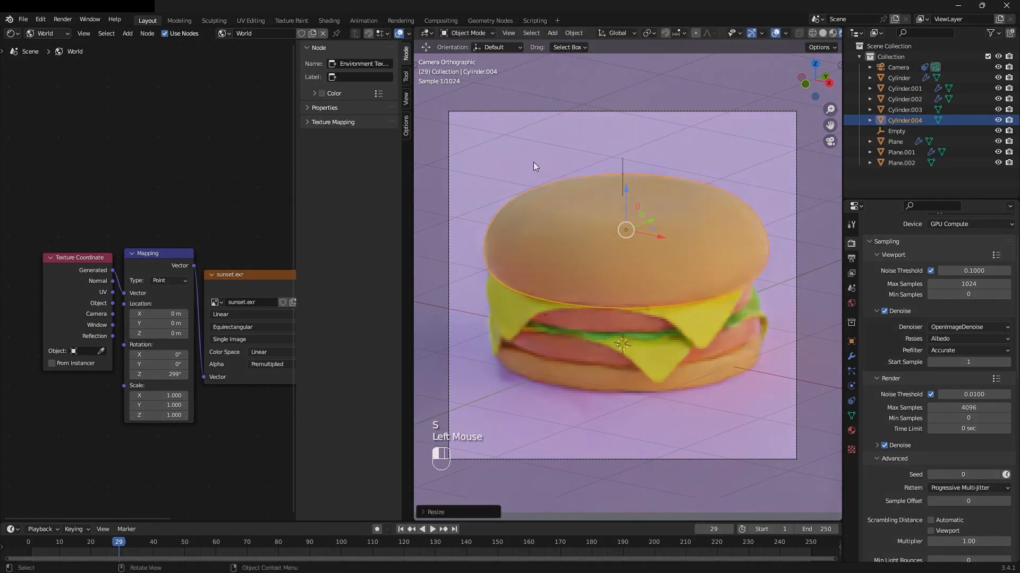
click(477, 94)
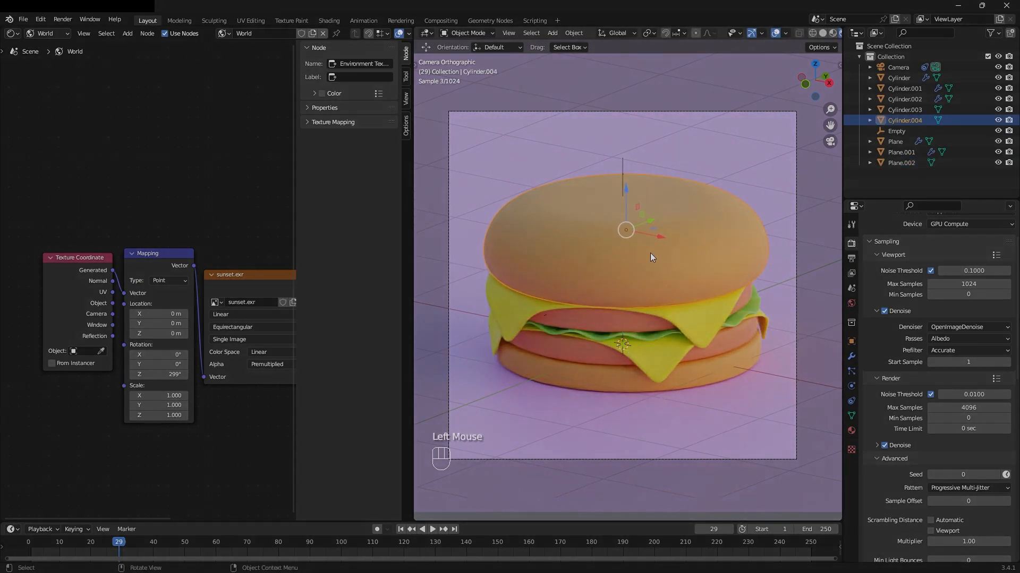
drag(651, 255, 653, 253)
click(711, 122)
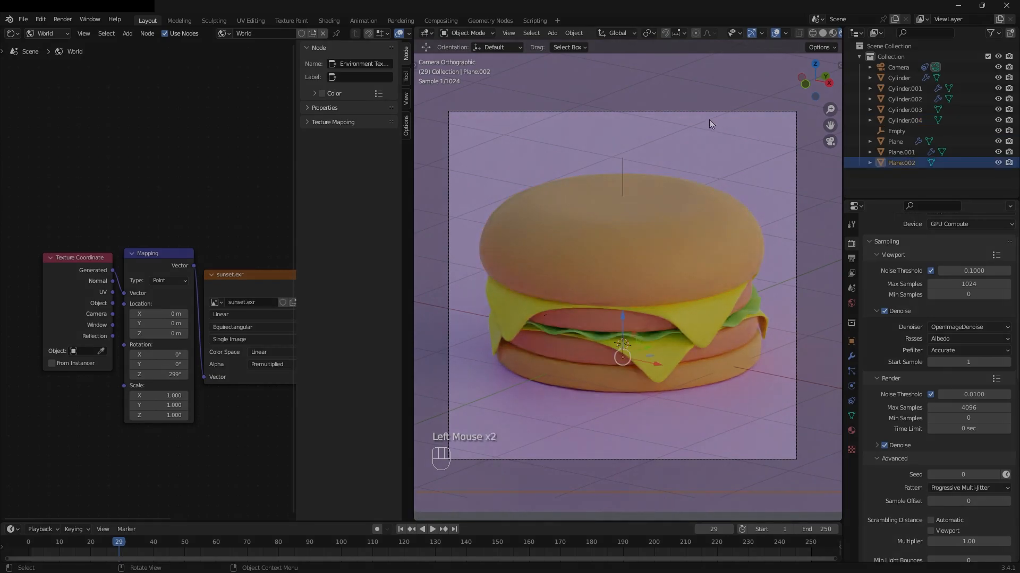
drag(651, 215, 649, 233)
click(693, 144)
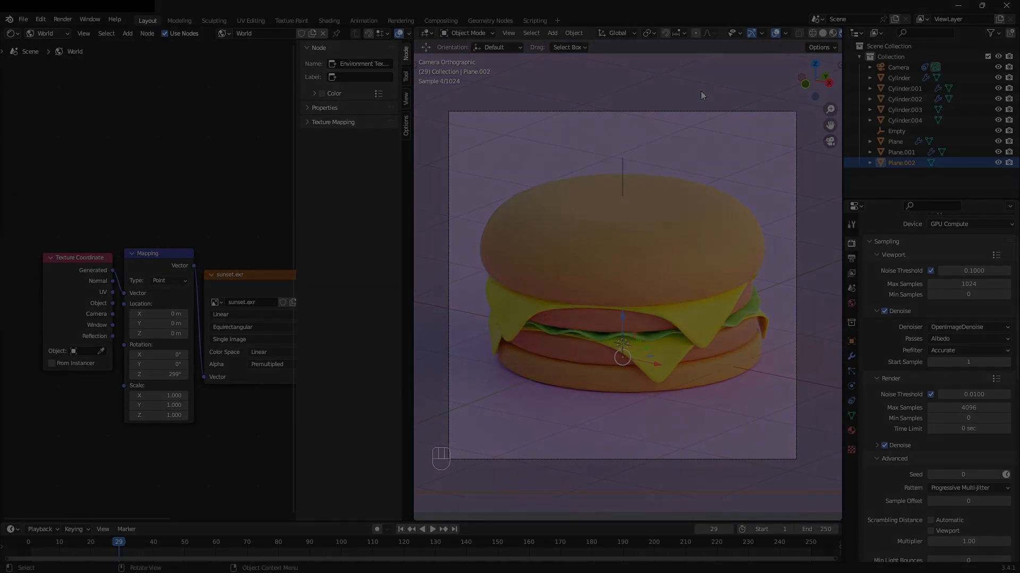
Render the burger image from the camera at frame 29 with Cycles
key(F12)
scroll(690, 106, down, 2)
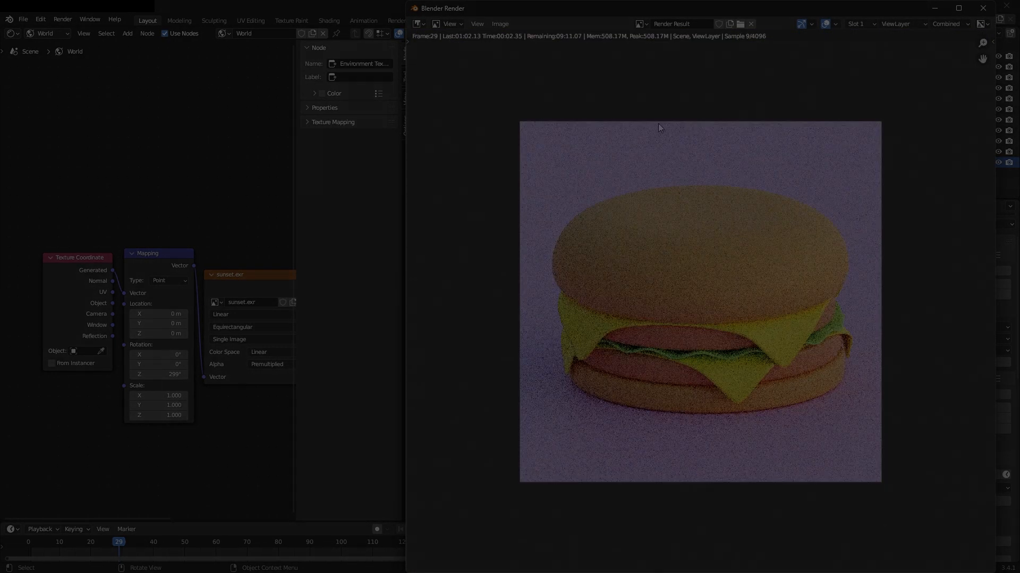